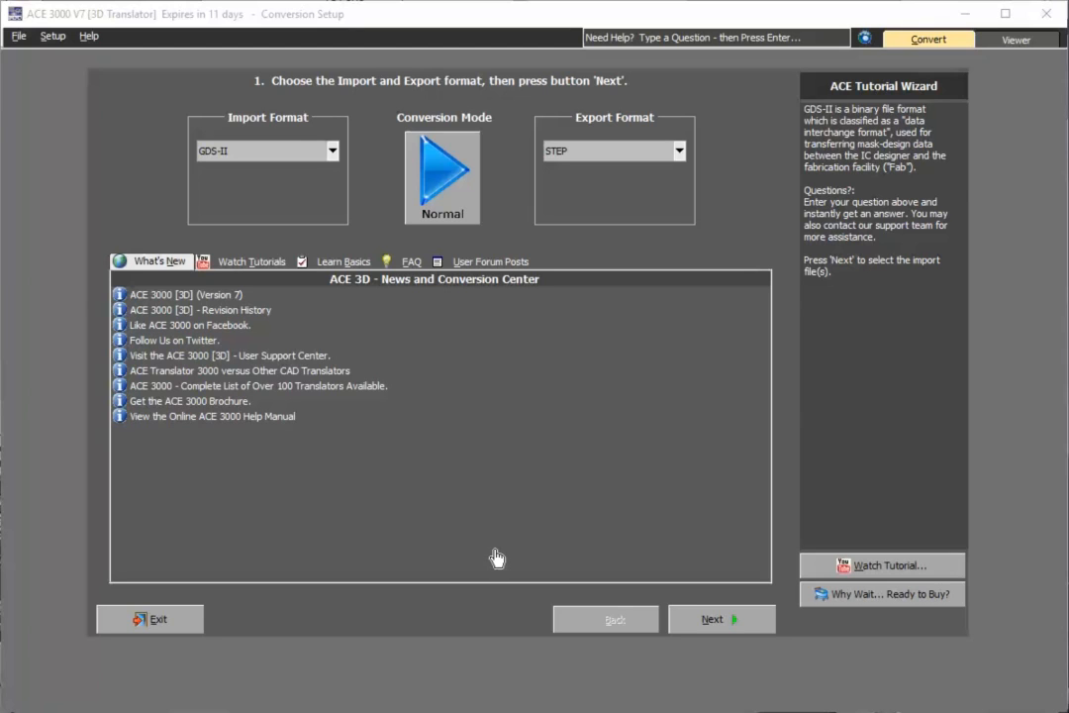
Choose Gerber as the import format and keep STEP as the export format.
{"action": "left_click", "coordinate": [333, 153]}
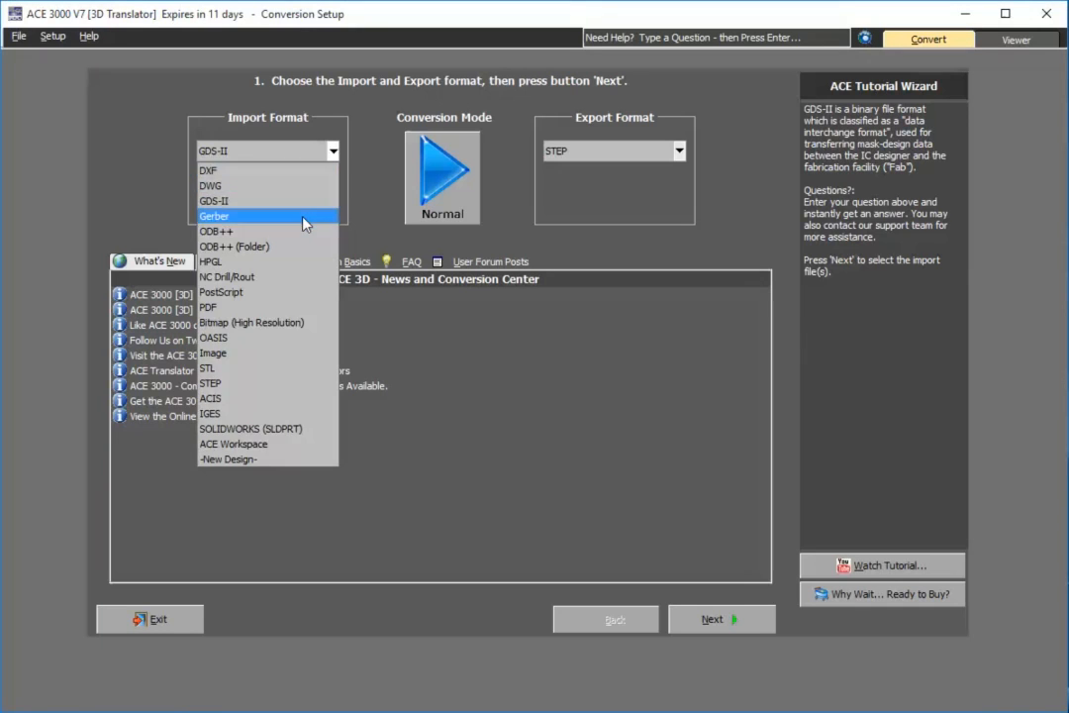
{"action": "left_click", "coordinate": [228, 222]}
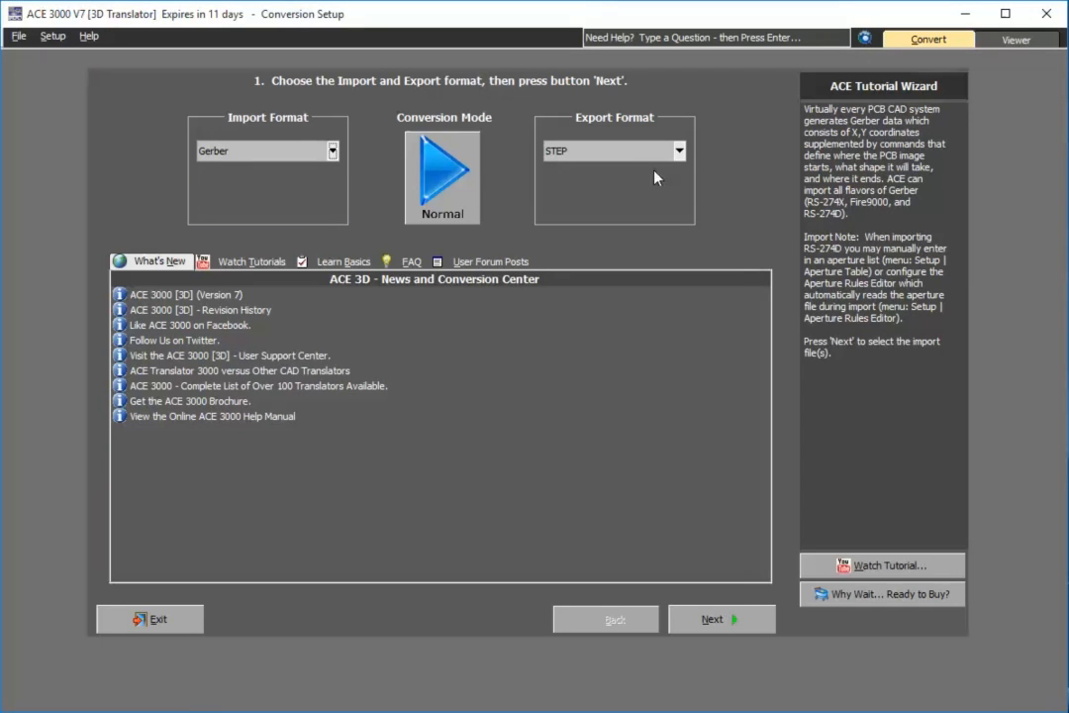
{"action": "left_click", "coordinate": [680, 153]}
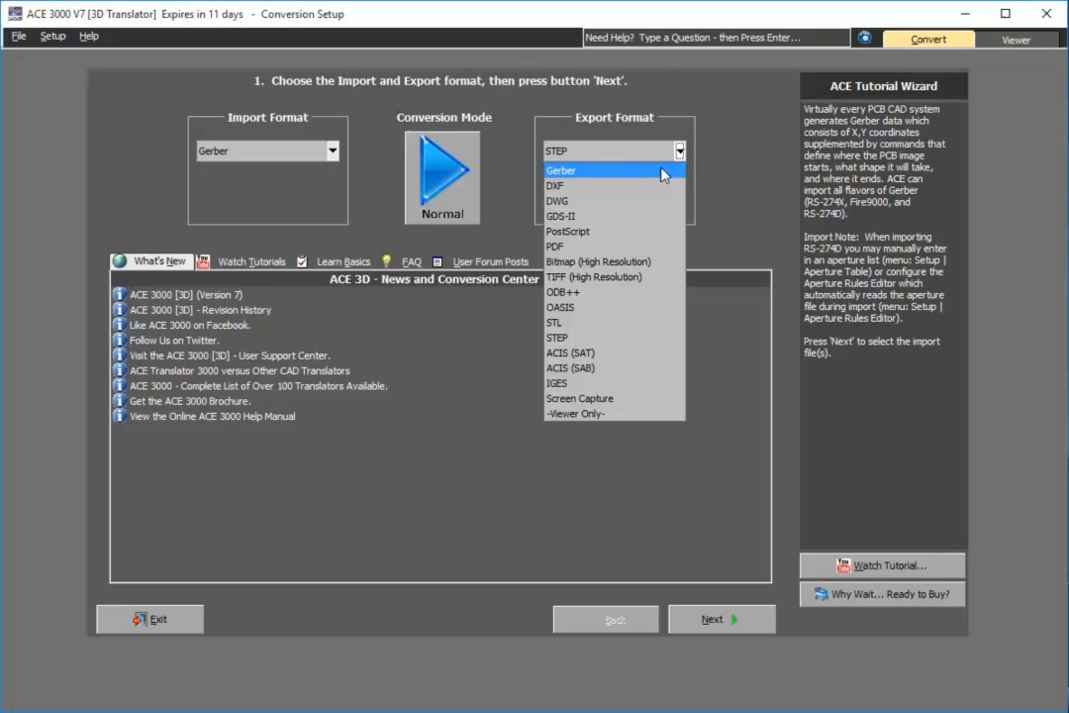
{"action": "left_click", "coordinate": [564, 337]}
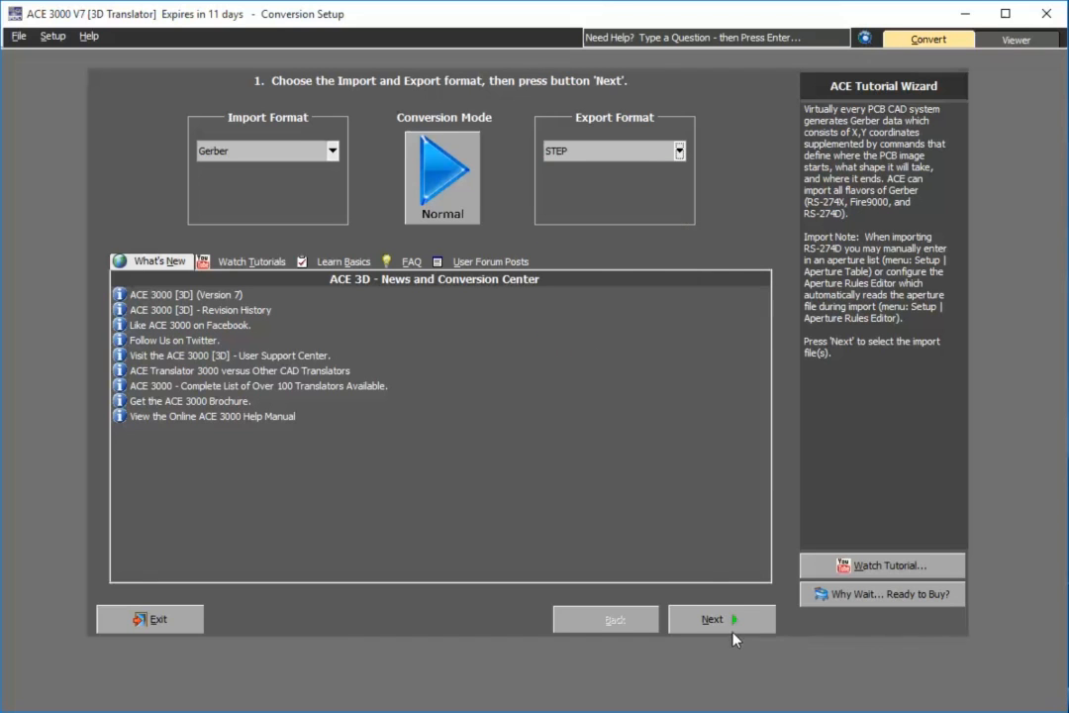
Browse the import file dialog to the Support > fab-examples > Board1 folder.
{"action": "left_click", "coordinate": [722, 624]}
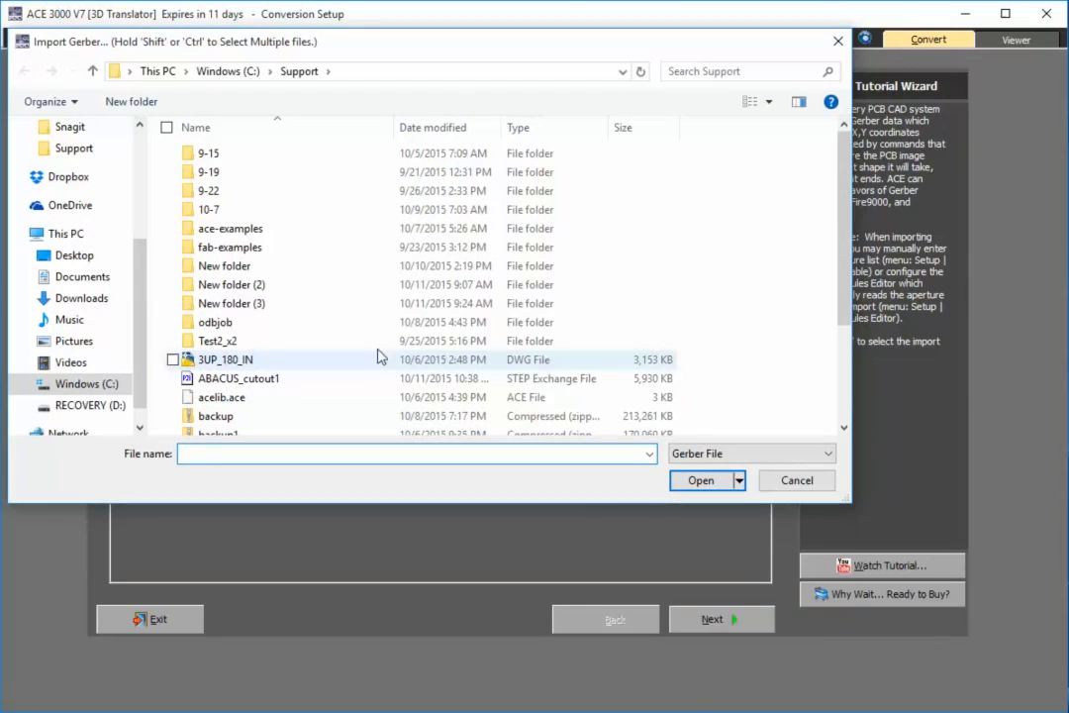
{"action": "double_click", "coordinate": [229, 227]}
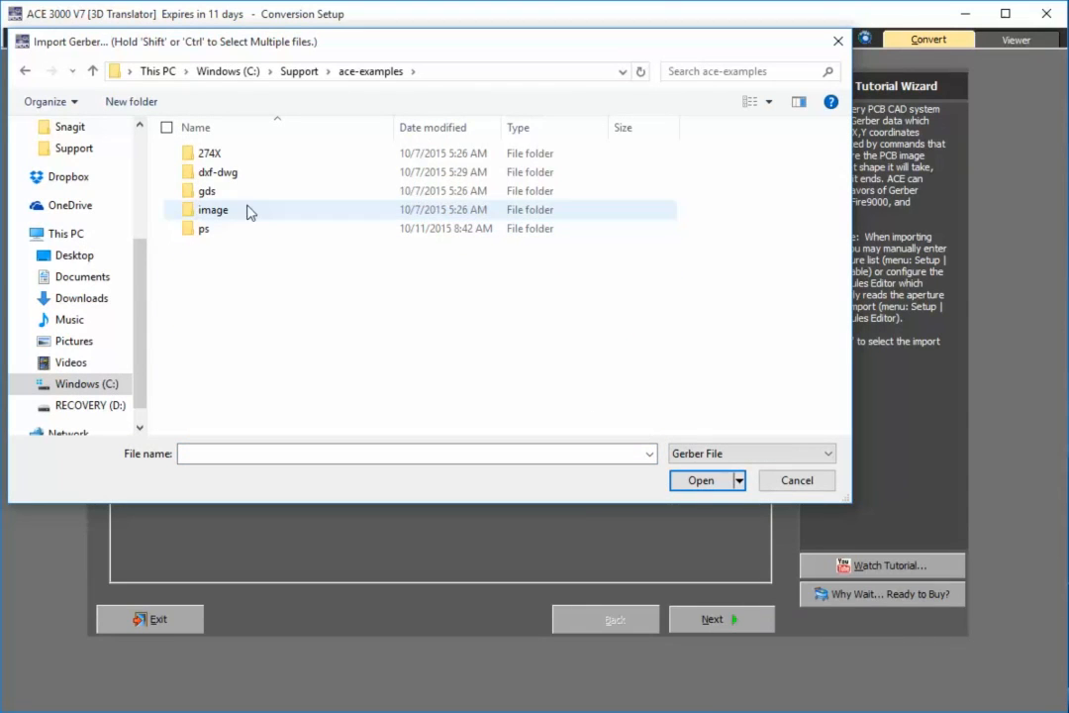
{"action": "double_click", "coordinate": [210, 153]}
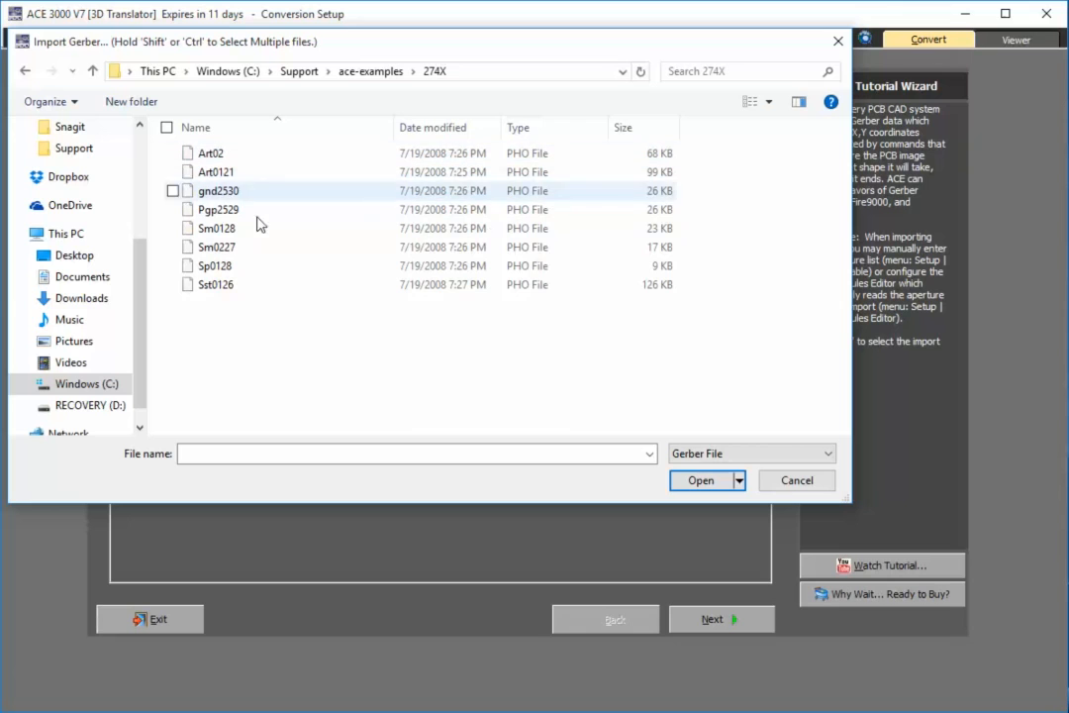
{"action": "left_click", "coordinate": [327, 71]}
{"action": "left_click", "coordinate": [370, 186]}
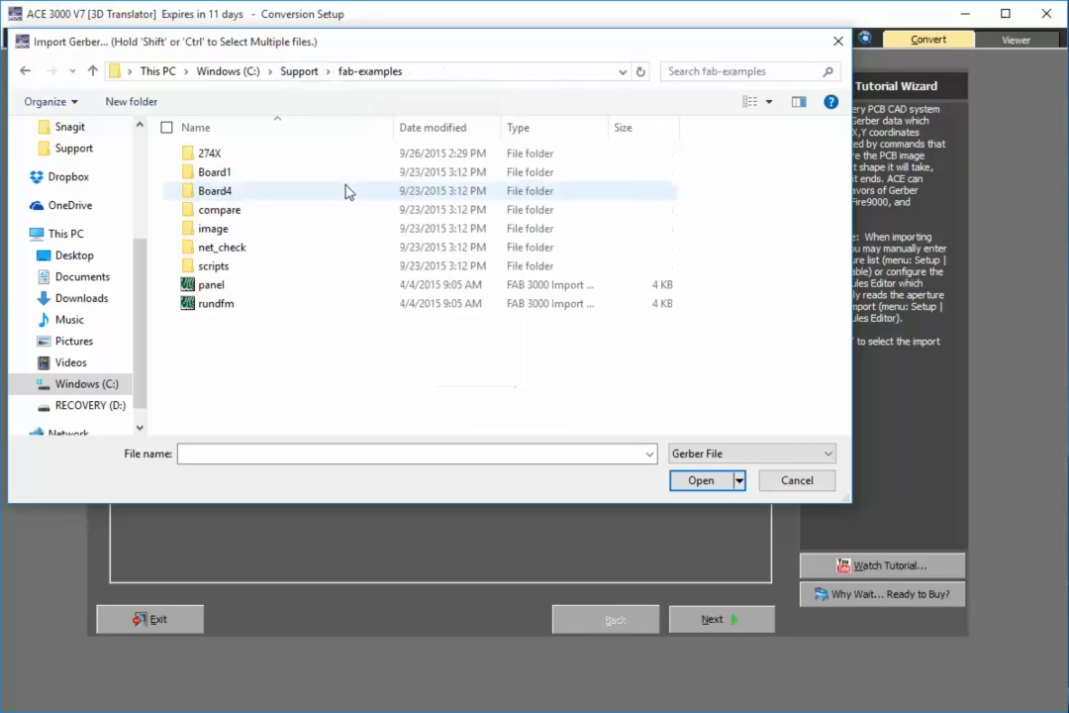
{"action": "left_click", "coordinate": [210, 153]}
{"action": "double_click", "coordinate": [213, 171]}
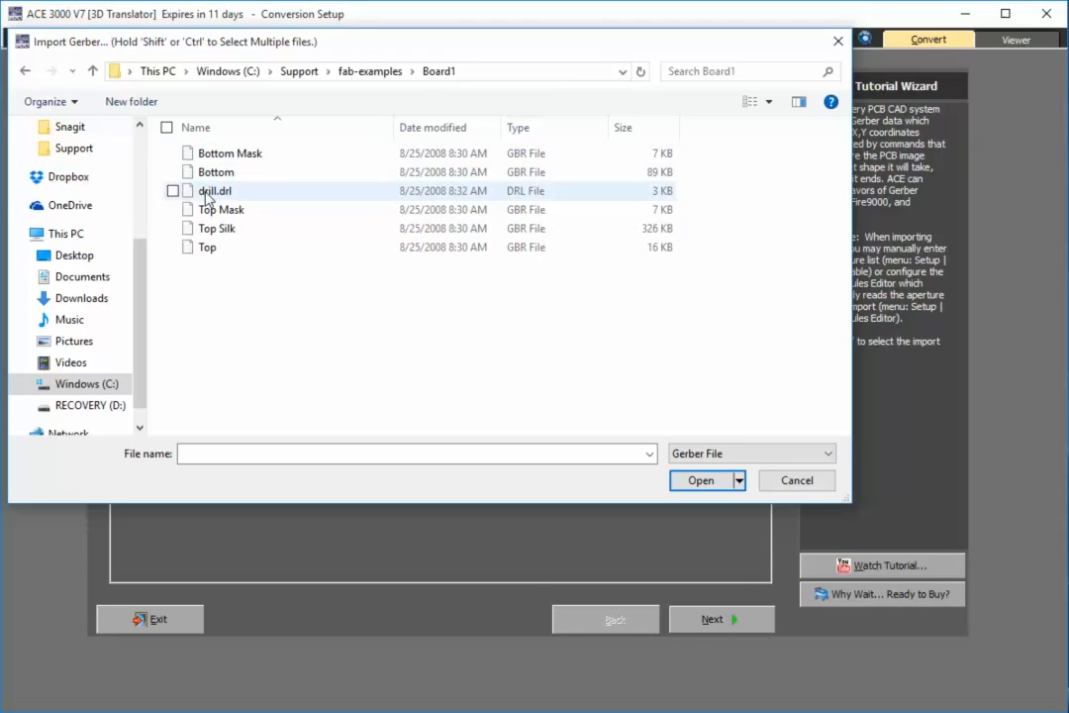
Select all six Board1 Gerber and drill files and load them.
{"action": "left_click_drag", "start_coordinate": [168, 148], "coordinate": [244, 259]}
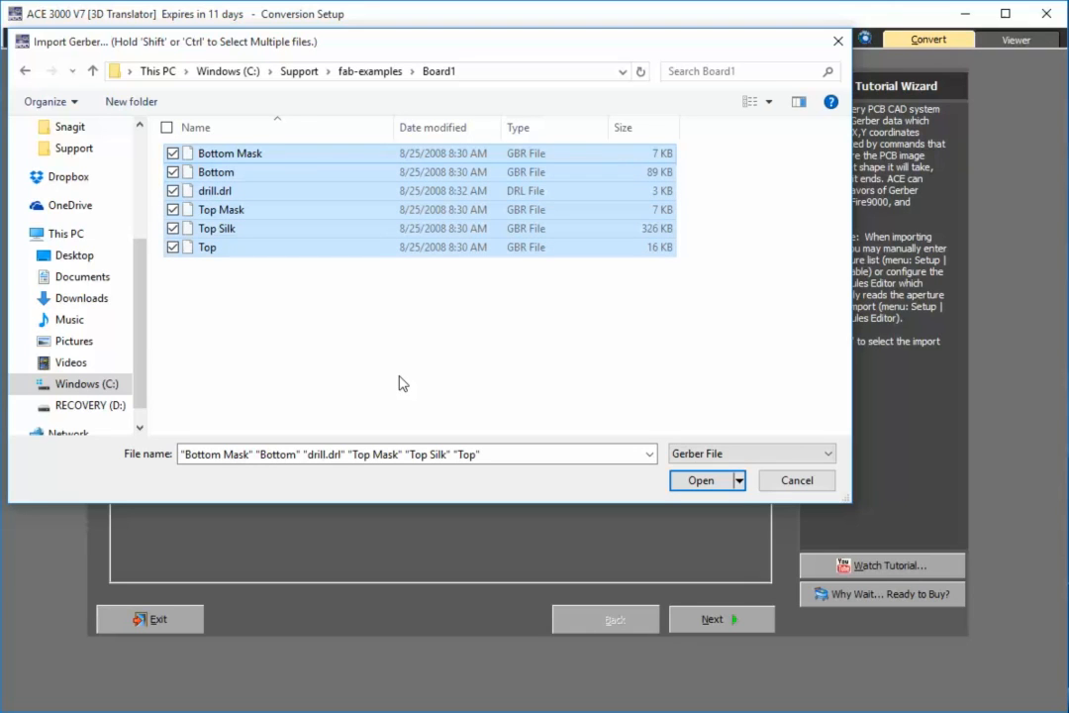
{"action": "left_click", "coordinate": [701, 480]}
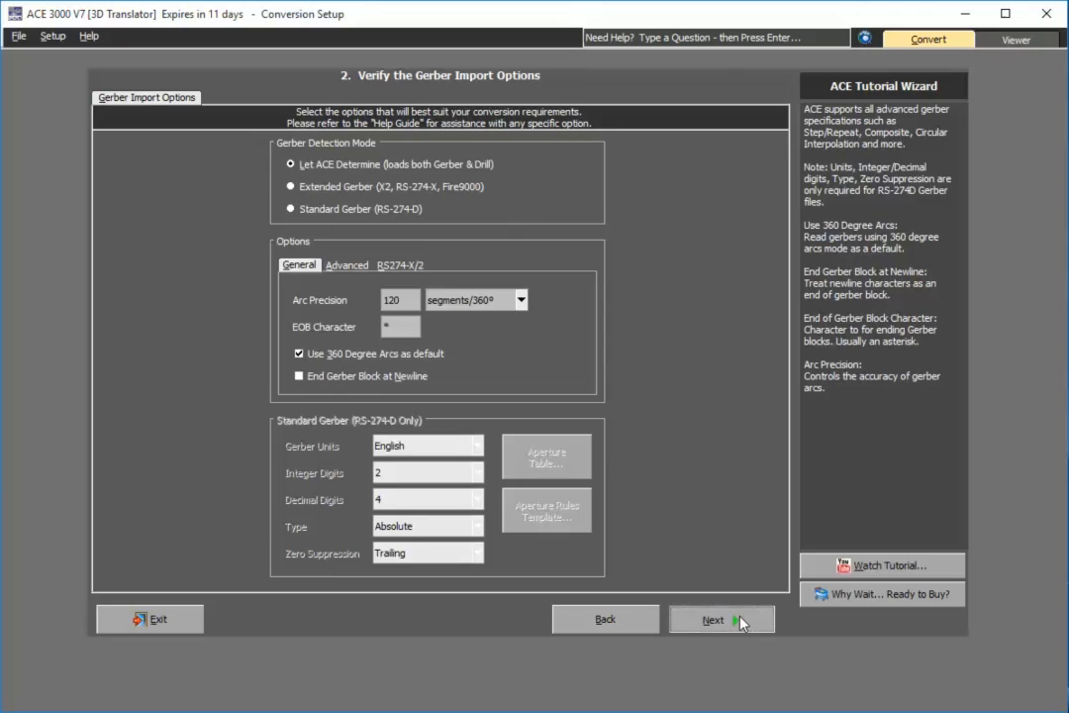
Uncheck Show Vias in Metal, review the Advanced and STEP options, and start the import.
{"action": "left_click", "coordinate": [733, 619]}
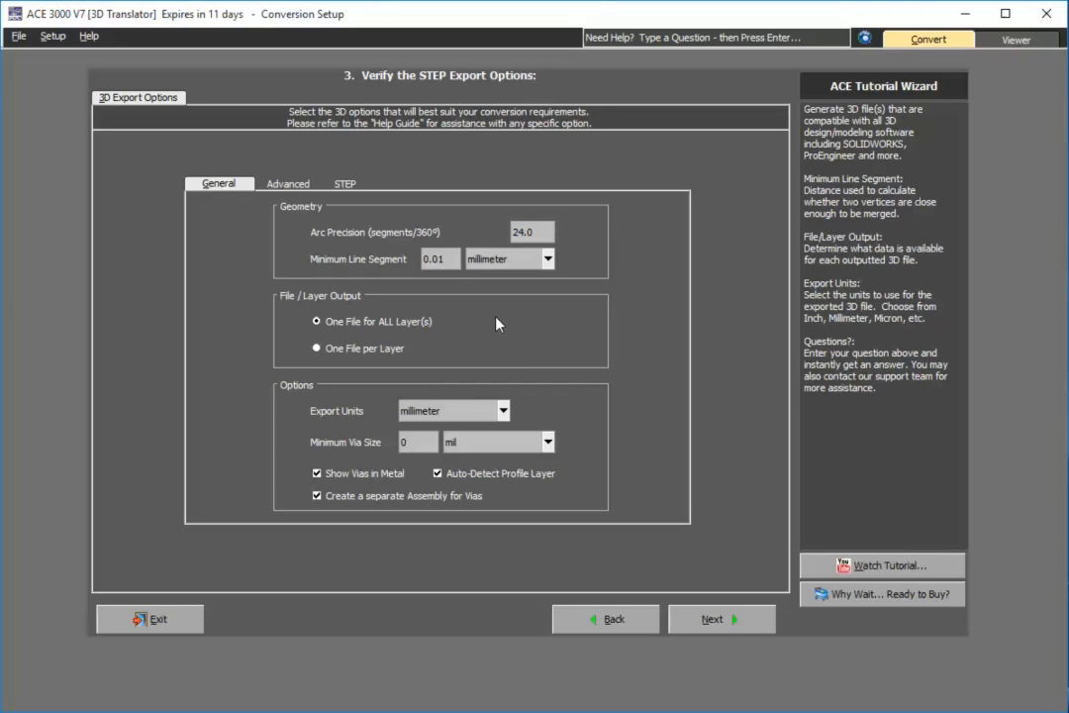
{"action": "left_click", "coordinate": [317, 473]}
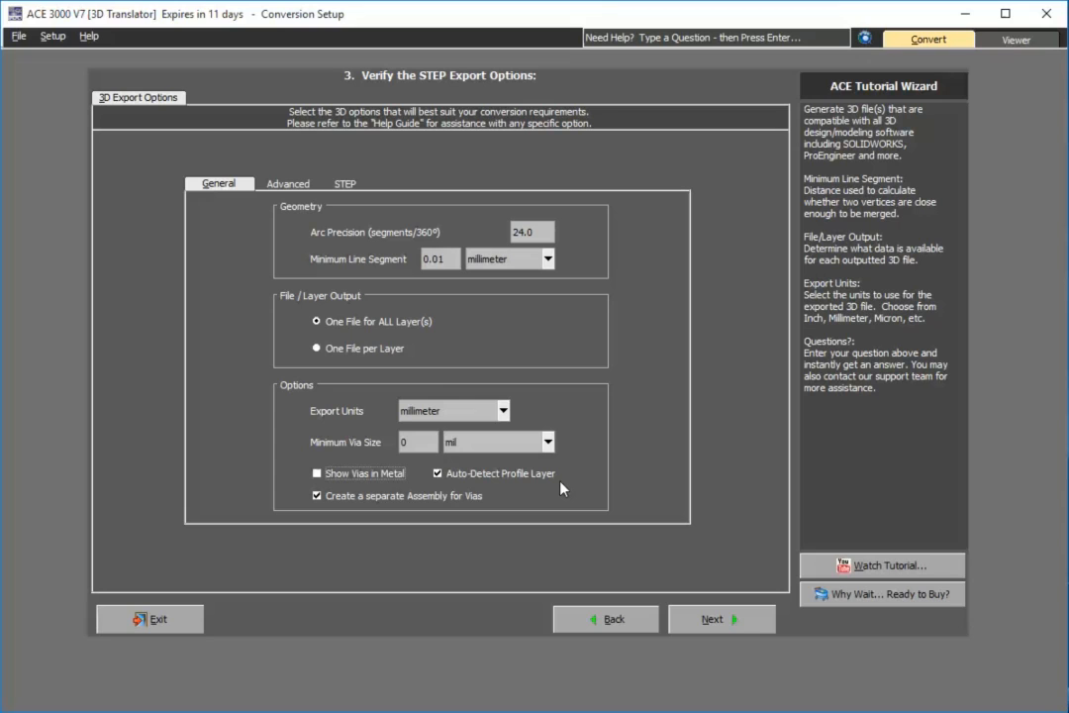
{"action": "left_click", "coordinate": [297, 184]}
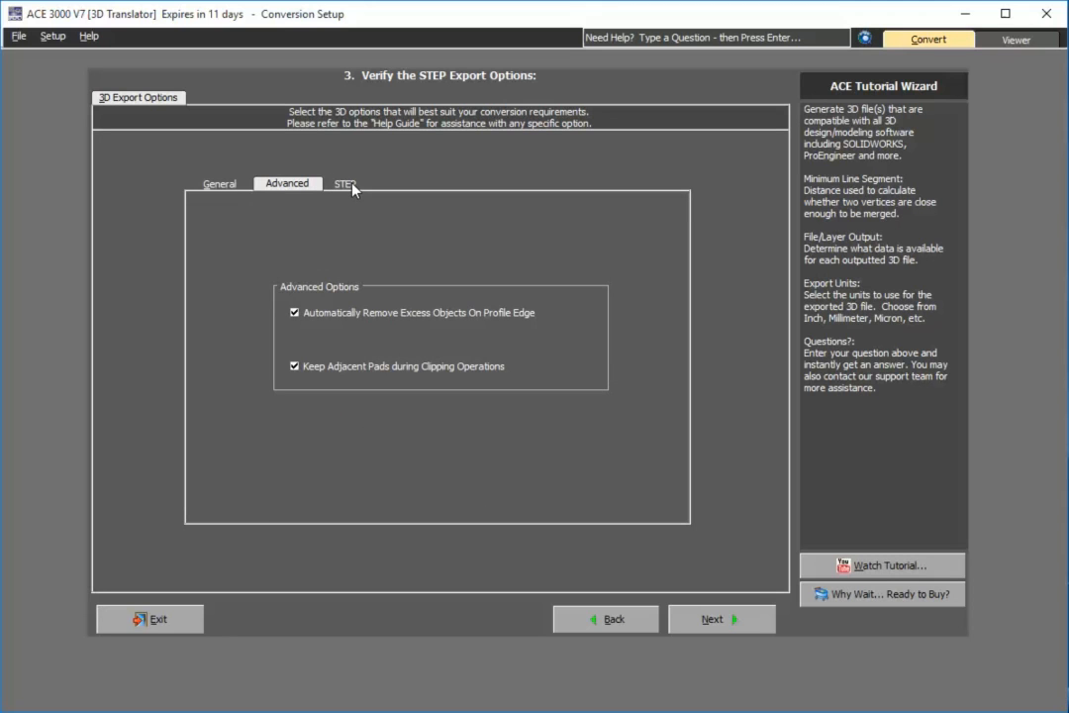
{"action": "left_click", "coordinate": [347, 185]}
{"action": "left_click", "coordinate": [220, 184]}
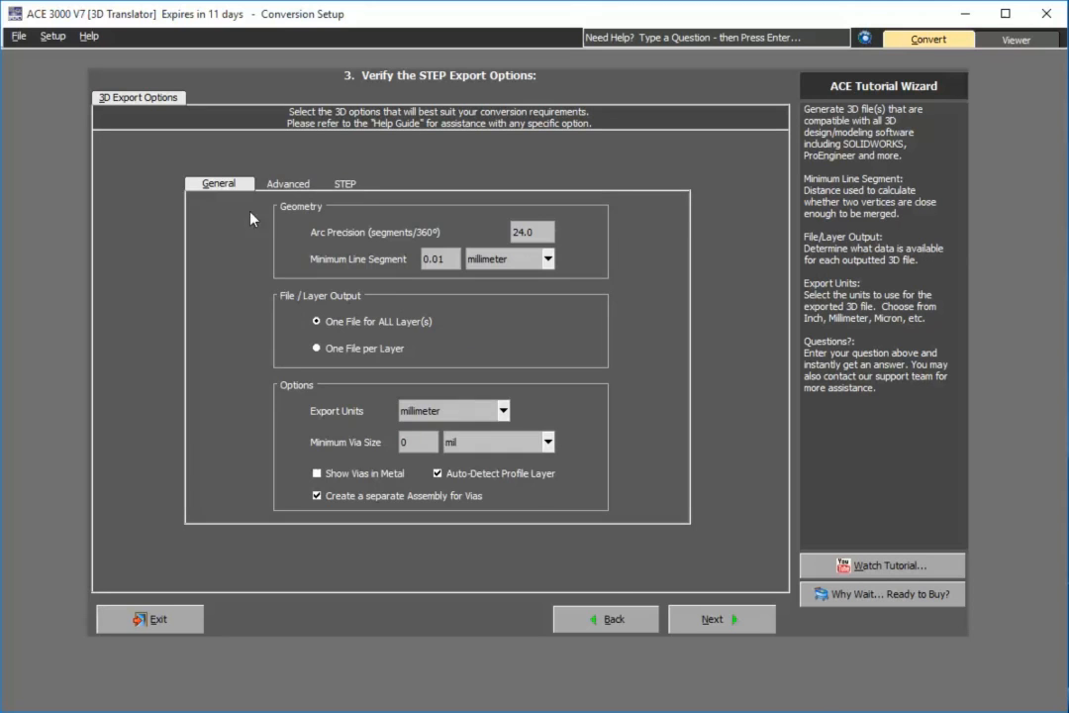
{"action": "left_click", "coordinate": [748, 626]}
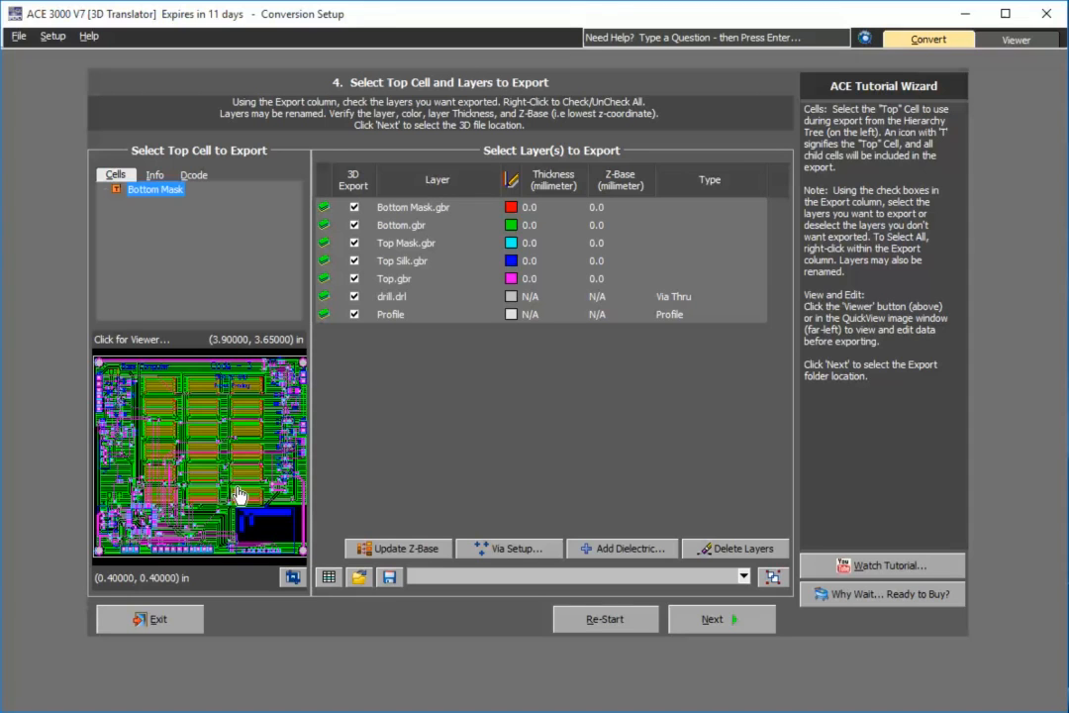
Inspect the imported board in the viewer, then return to the Convert setup.
{"action": "left_click", "coordinate": [237, 493]}
{"action": "scroll", "coordinate": [336, 419], "scroll_direction": "down", "scroll_amount": 3}
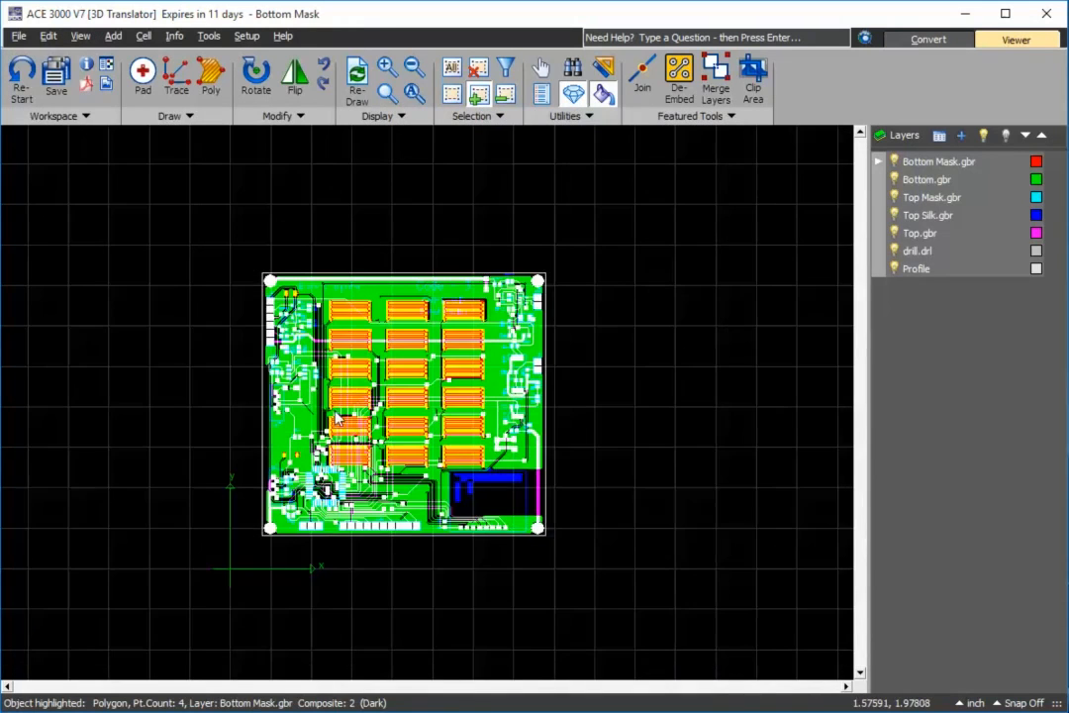
{"action": "scroll", "coordinate": [336, 419], "scroll_direction": "up", "scroll_amount": 3}
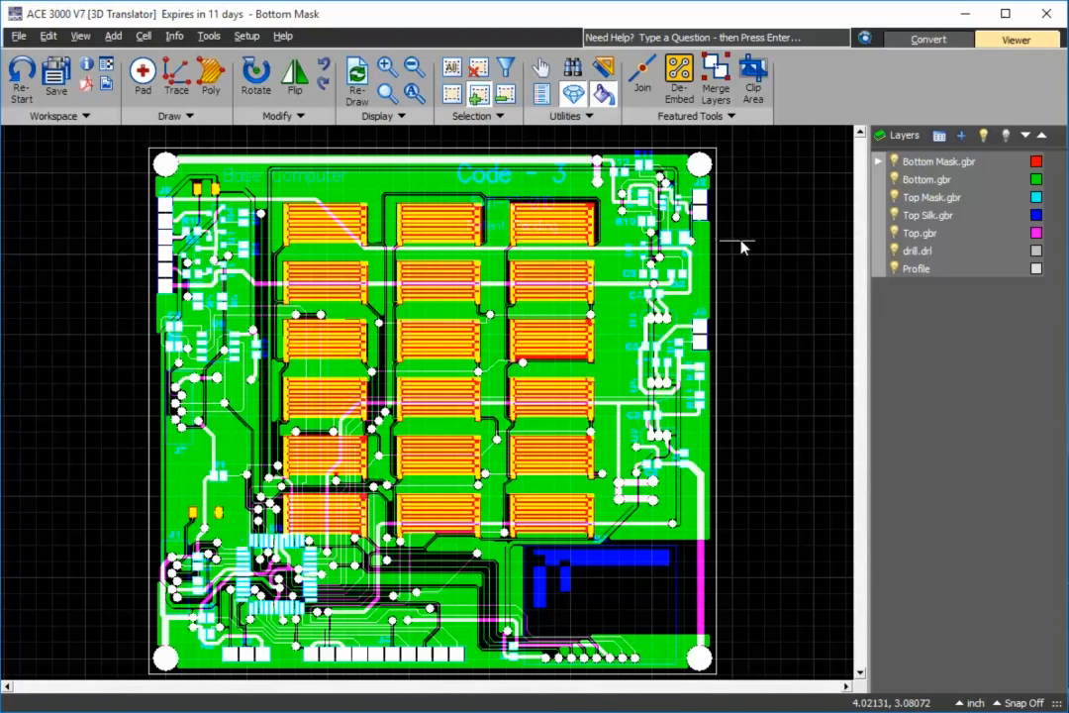
{"action": "left_click", "coordinate": [931, 40]}
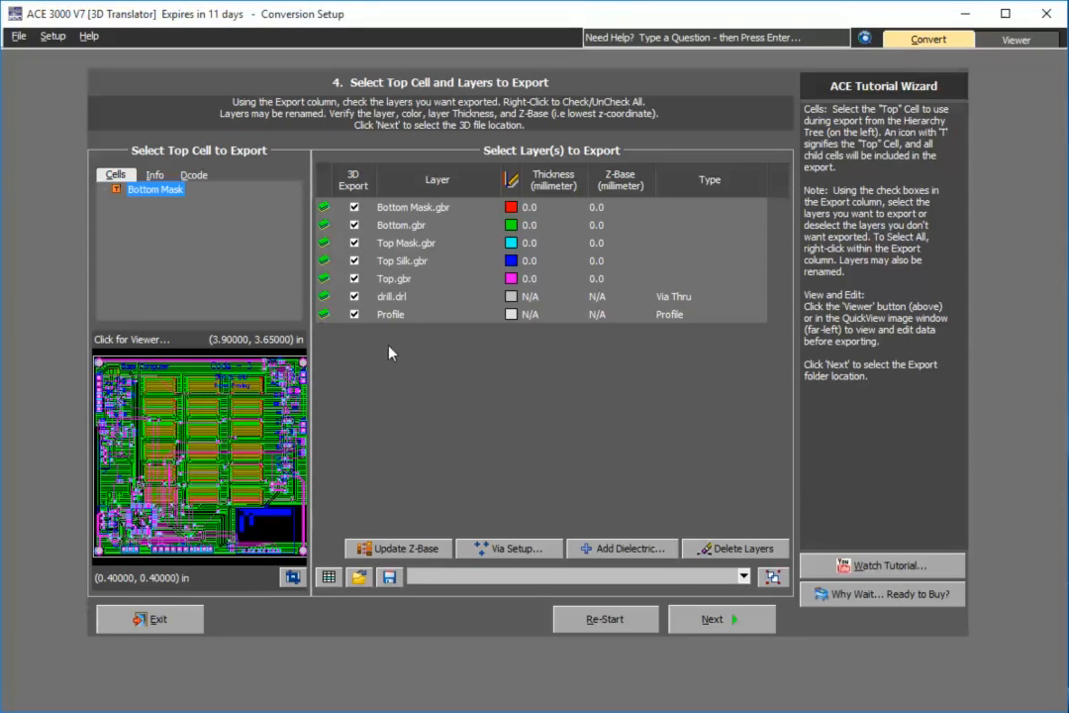
Set Bottom Mask.gbr to Neg Mask and Bottom.gbr to Metal.
{"action": "left_click", "coordinate": [711, 207]}
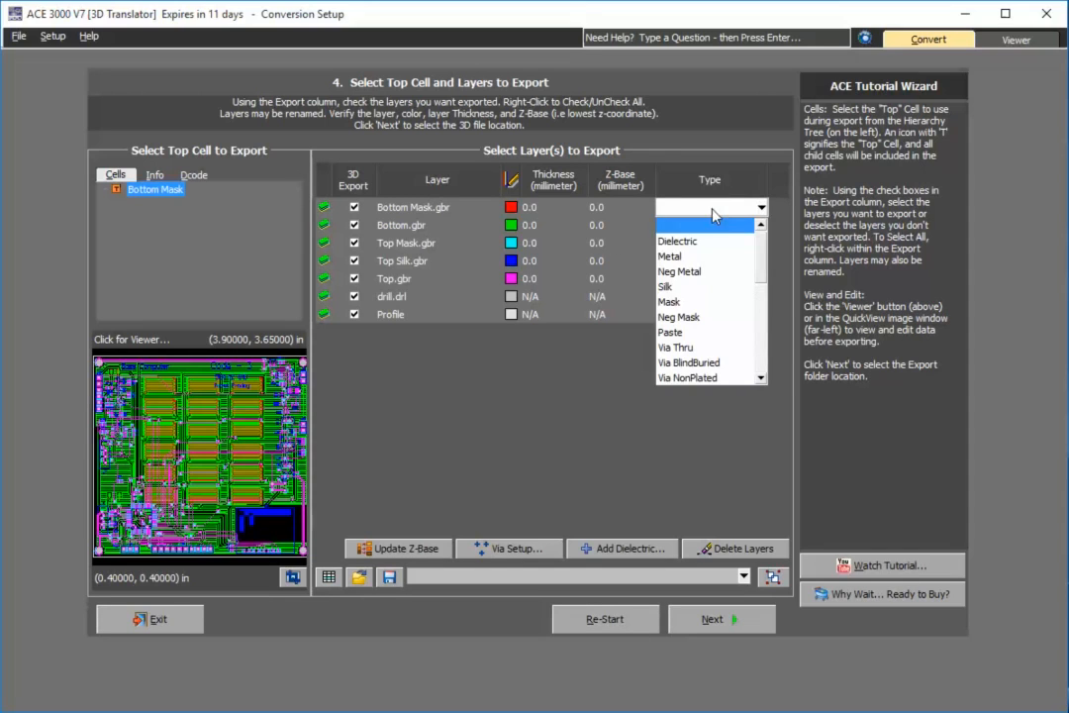
{"action": "left_click", "coordinate": [728, 317]}
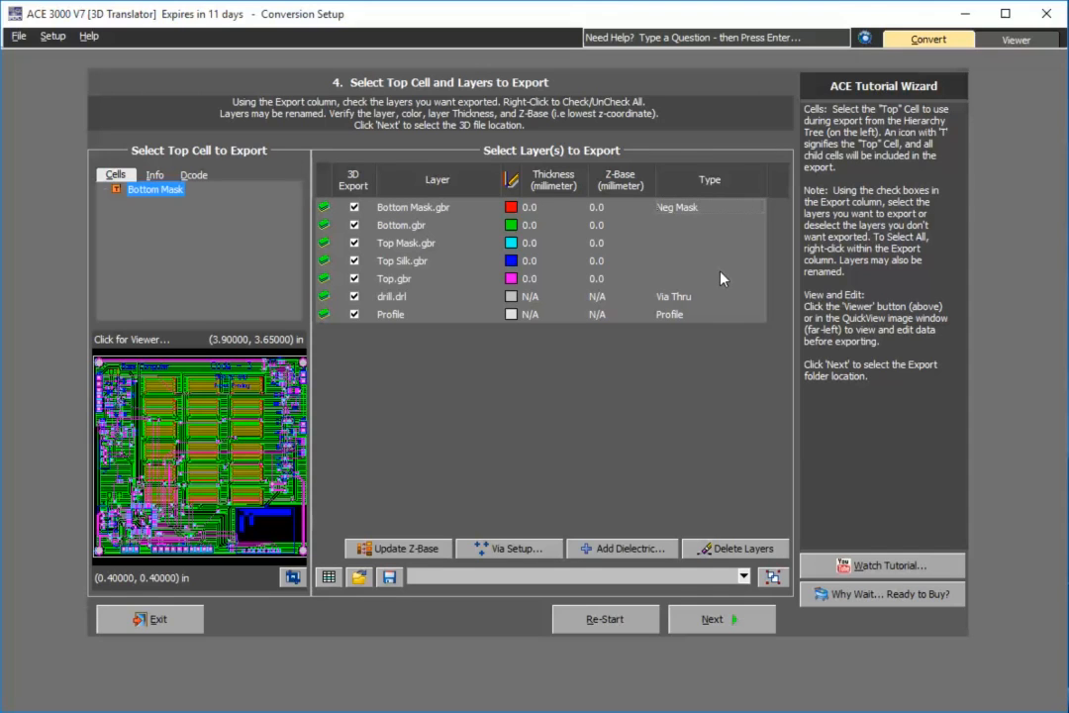
{"action": "left_click", "coordinate": [724, 226]}
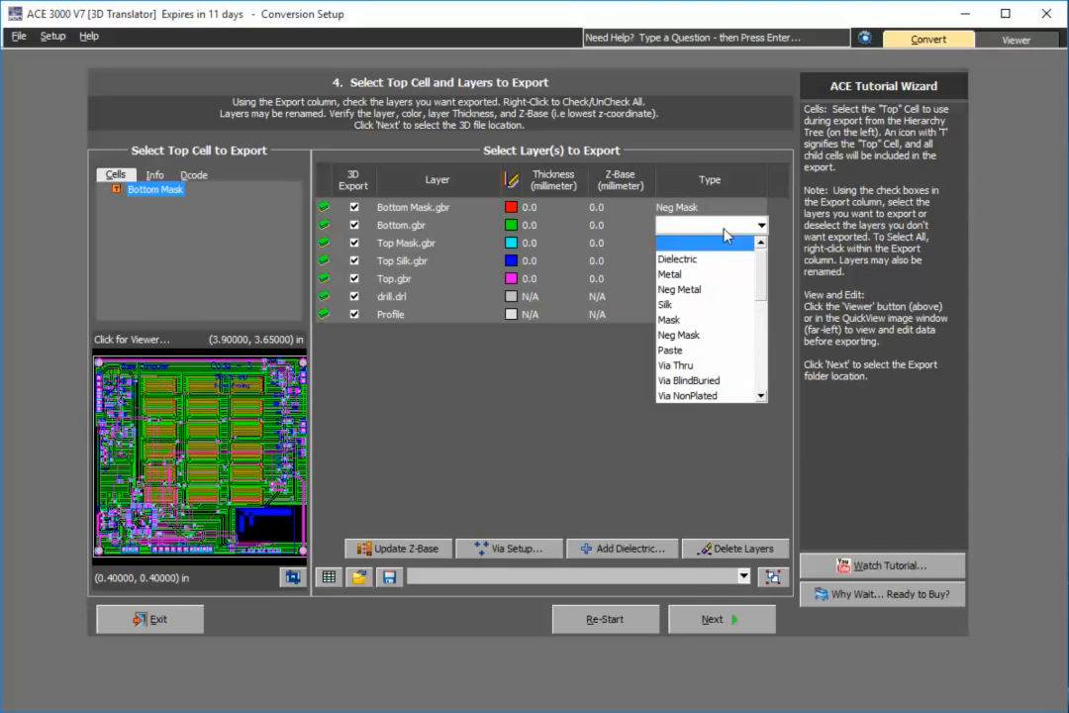
{"action": "left_click", "coordinate": [716, 275]}
Set Top Mask.gbr to Neg Mask, Top Silk.gbr to Silk and Top.gbr to Metal.
{"action": "left_click", "coordinate": [712, 245]}
{"action": "left_click", "coordinate": [759, 243]}
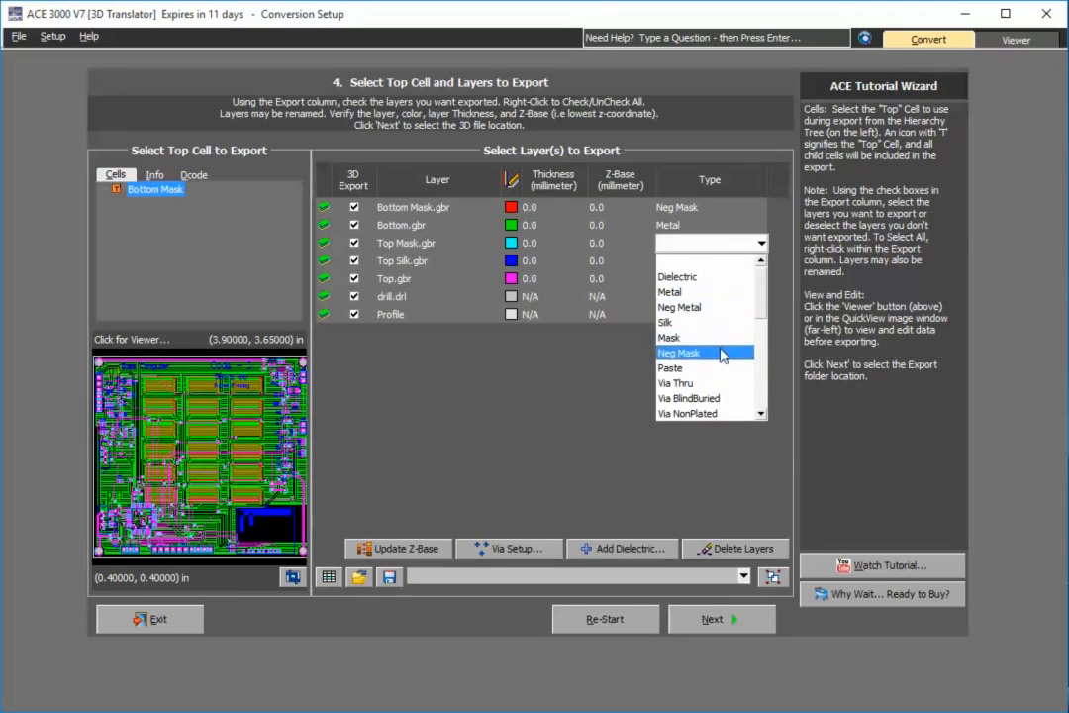
{"action": "left_click", "coordinate": [693, 353]}
{"action": "left_click", "coordinate": [693, 262]}
{"action": "left_click", "coordinate": [760, 262]}
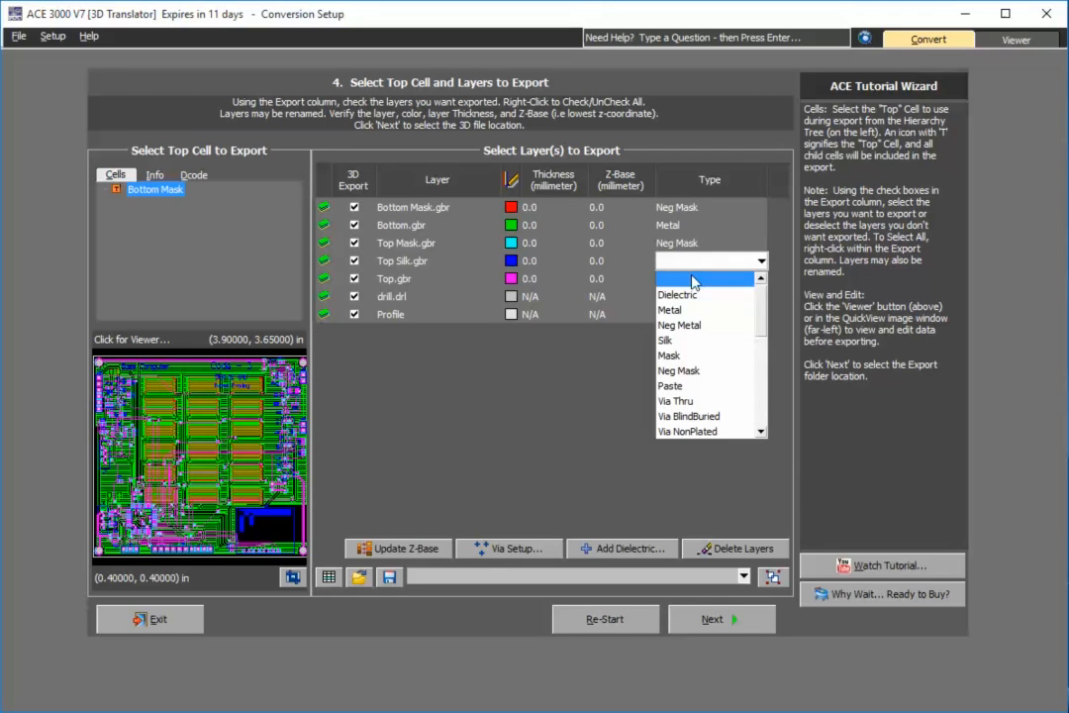
{"action": "left_click", "coordinate": [693, 340]}
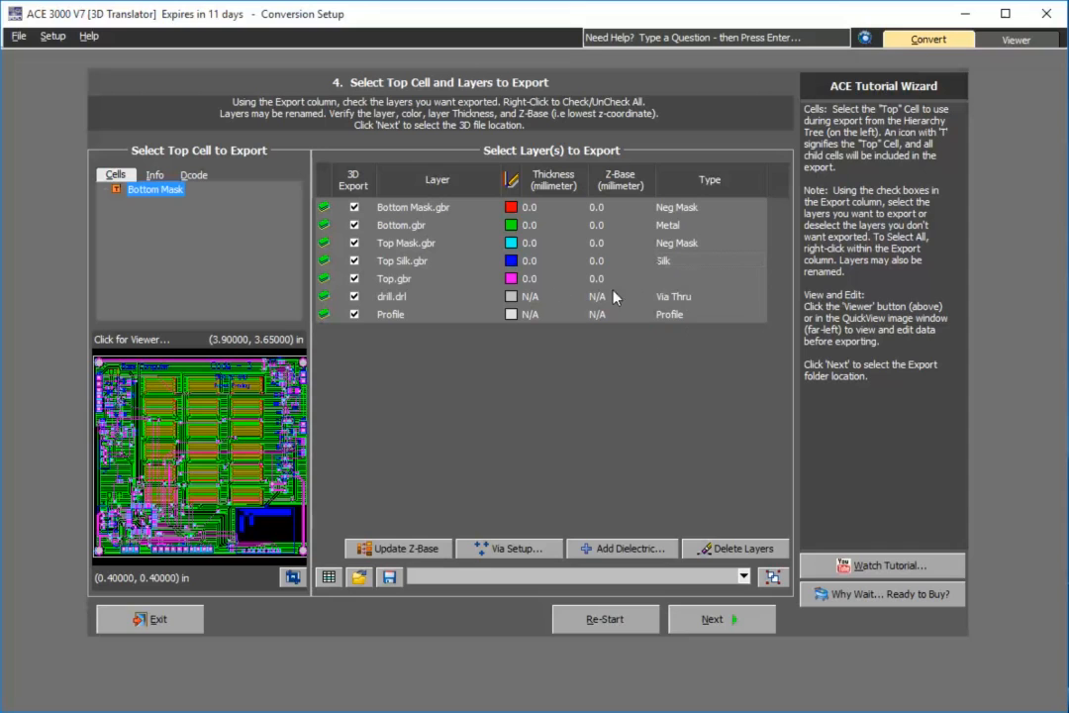
{"action": "left_click", "coordinate": [693, 279]}
{"action": "left_click", "coordinate": [760, 279]}
{"action": "left_click", "coordinate": [692, 329]}
Drag the layers into stack order: Top Silk, Top Mask, Top, Bottom, Bottom Mask.
{"action": "left_click", "coordinate": [326, 243]}
{"action": "left_click_drag", "start_coordinate": [327, 243], "coordinate": [327, 207]}
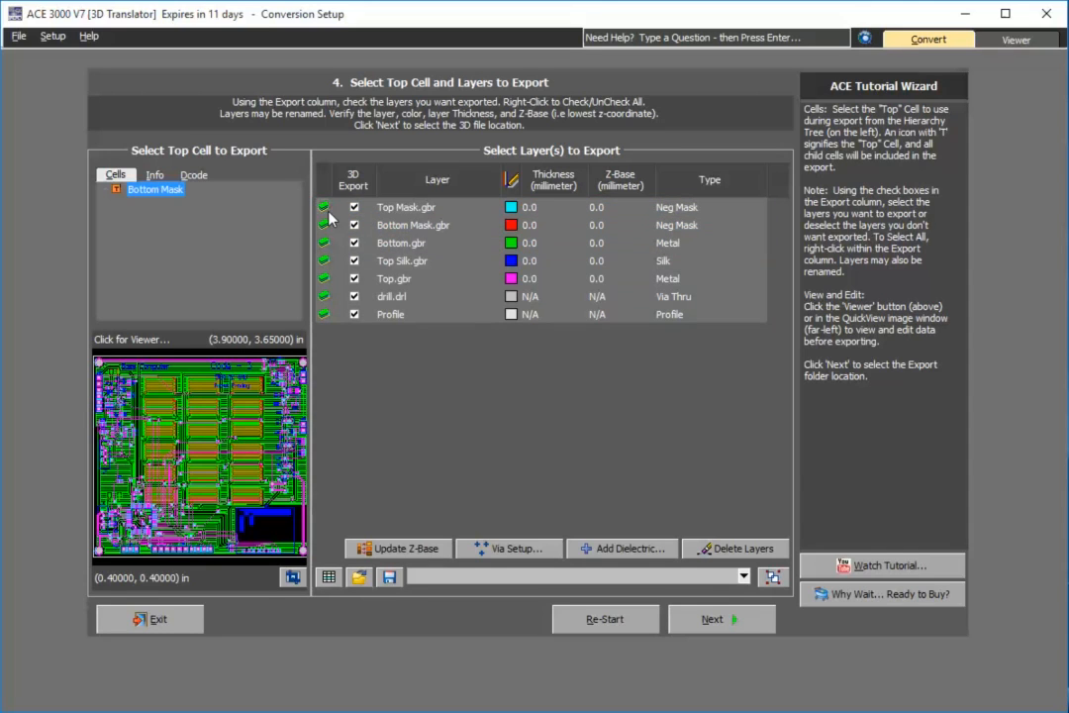
{"action": "left_click", "coordinate": [337, 261]}
{"action": "left_click_drag", "start_coordinate": [332, 243], "coordinate": [332, 207]}
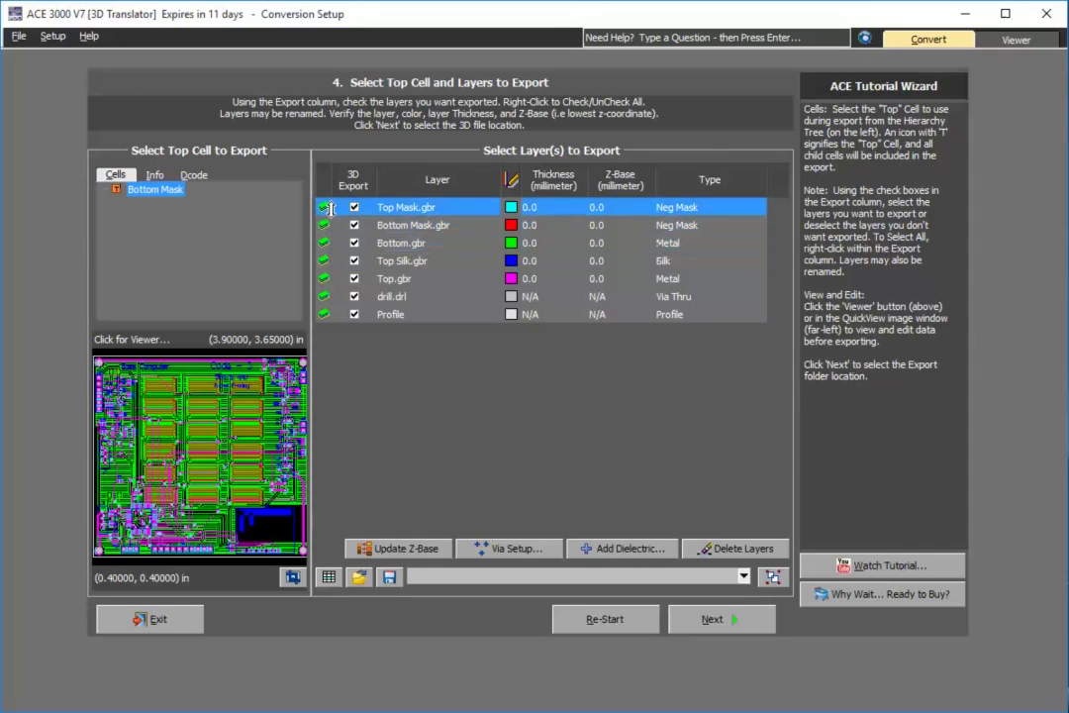
{"action": "left_click", "coordinate": [327, 278]}
{"action": "left_click", "coordinate": [327, 243]}
{"action": "left_click_drag", "start_coordinate": [327, 278], "coordinate": [326, 242]}
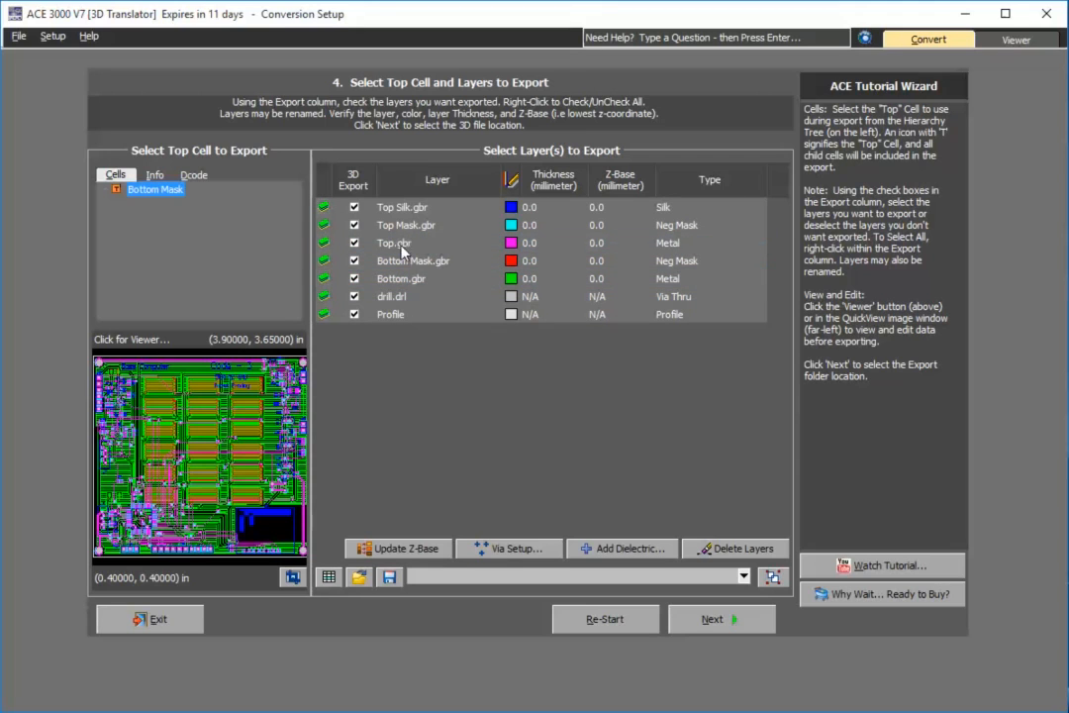
{"action": "left_click", "coordinate": [327, 278]}
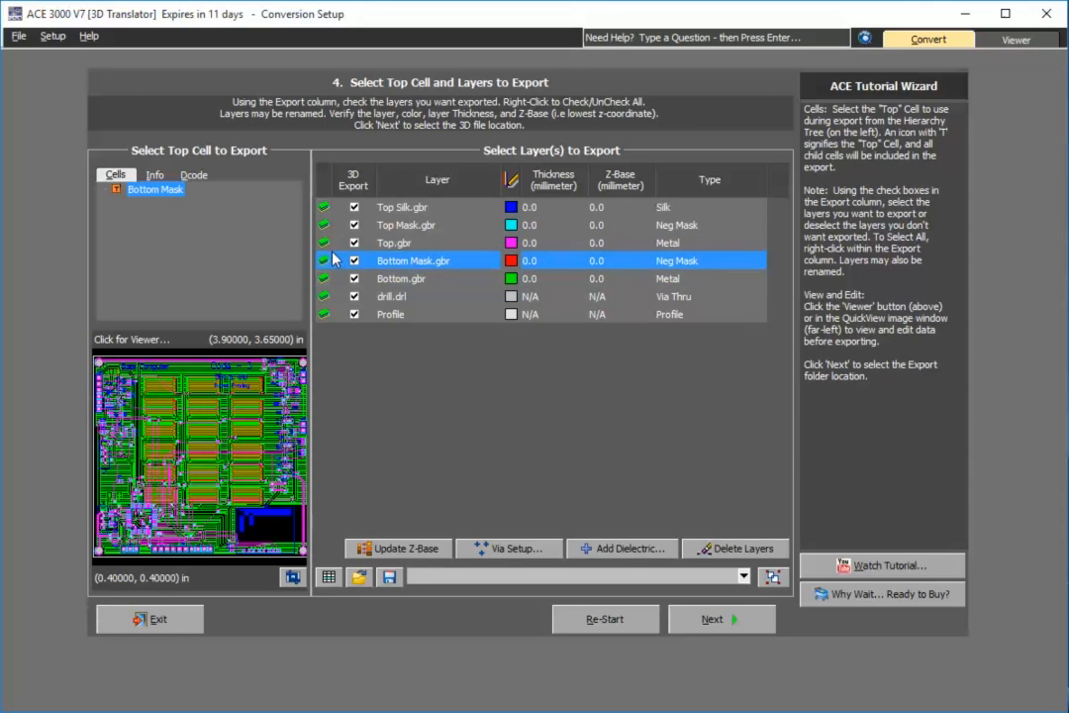
{"action": "left_click_drag", "start_coordinate": [327, 278], "coordinate": [326, 260]}
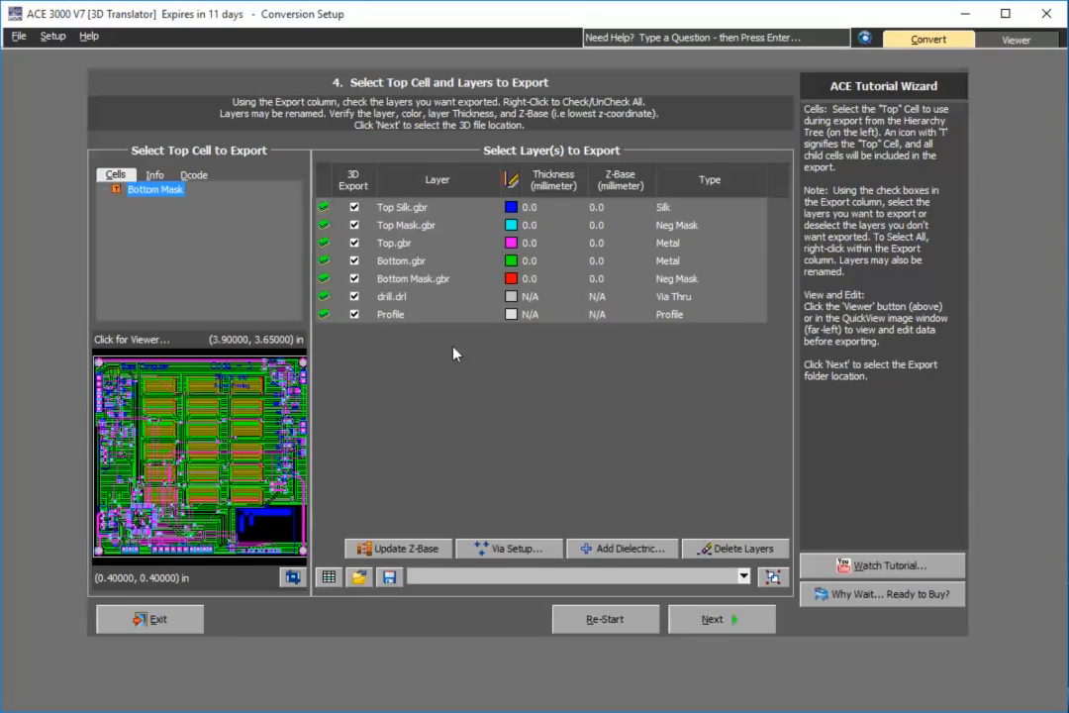
Enter thicknesses of 0.01 mm for Bottom Mask, Top Mask and Top Silk and 0.1 mm for Bottom and Top.
{"action": "left_click", "coordinate": [540, 278]}
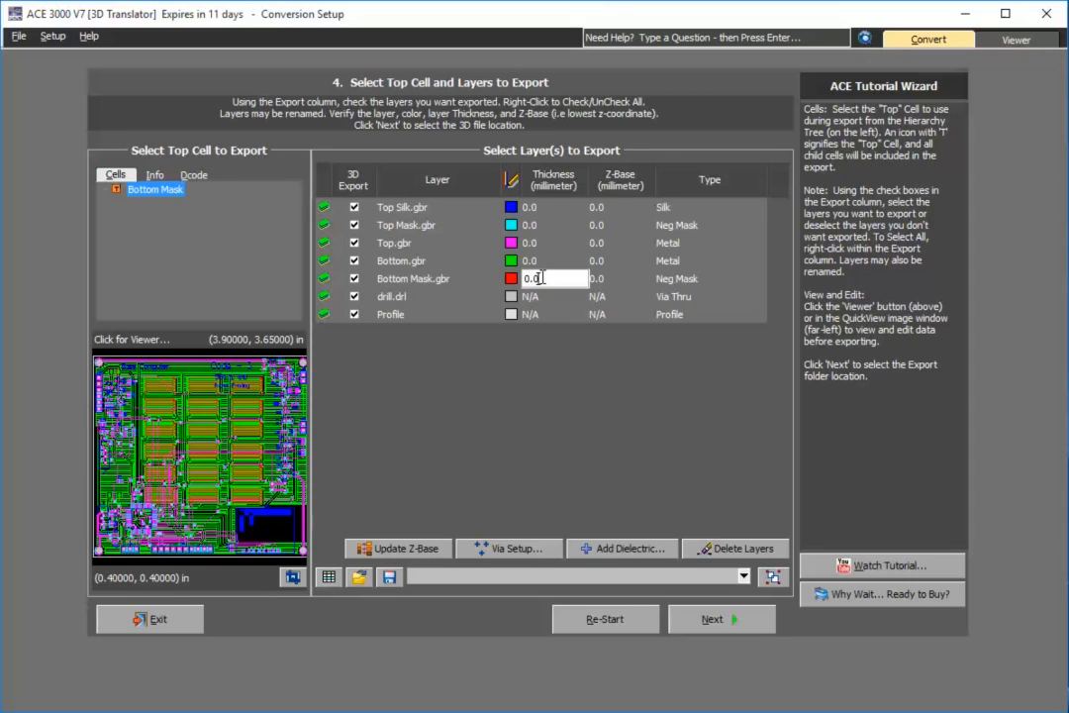
{"action": "type", "text": "1"}
{"action": "left_click", "coordinate": [535, 261]}
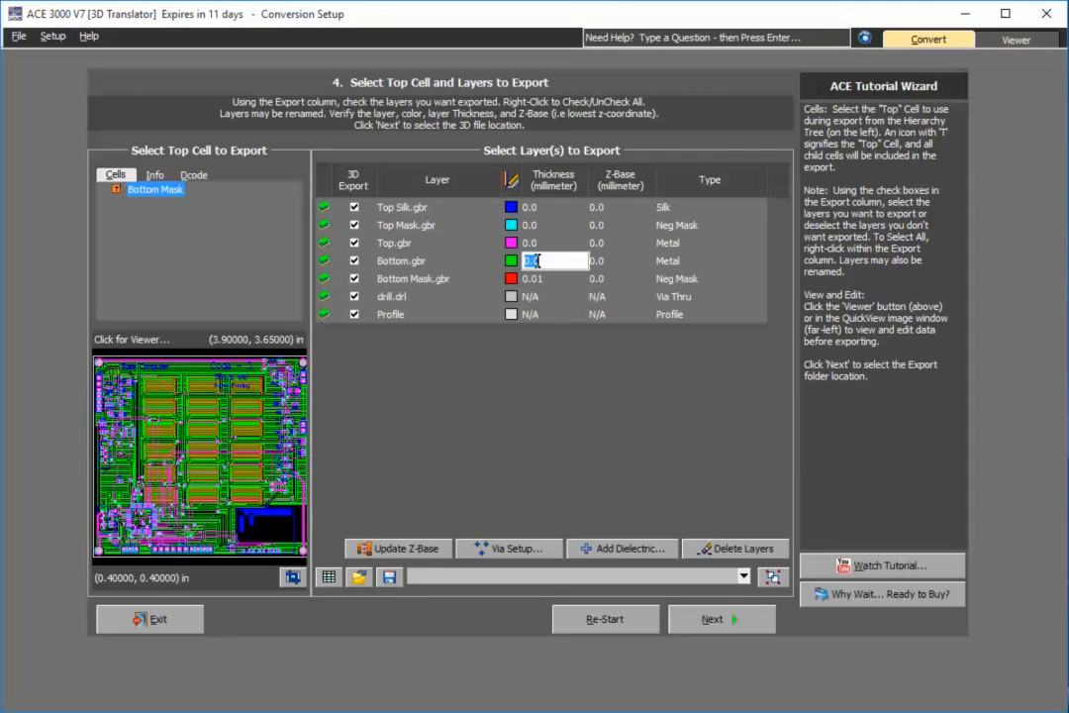
{"action": "type", "text": "0."}
{"action": "left_click", "coordinate": [536, 243]}
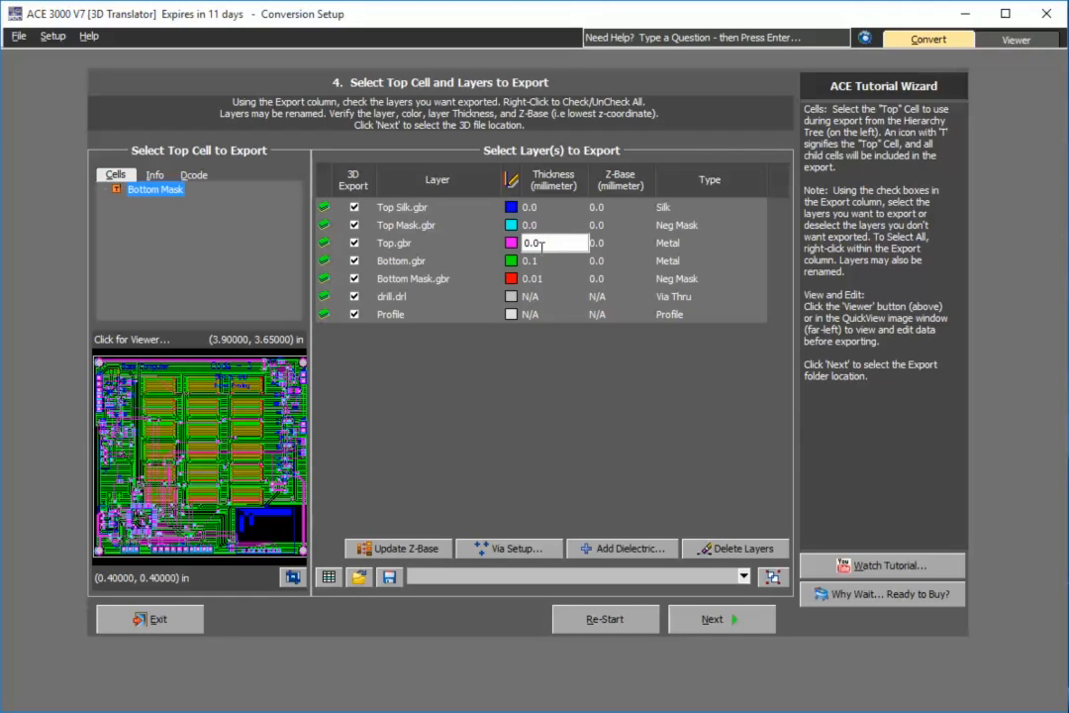
{"action": "type", "text": "0.1"}
{"action": "left_click", "coordinate": [539, 224]}
{"action": "type", "text": "0.01"}
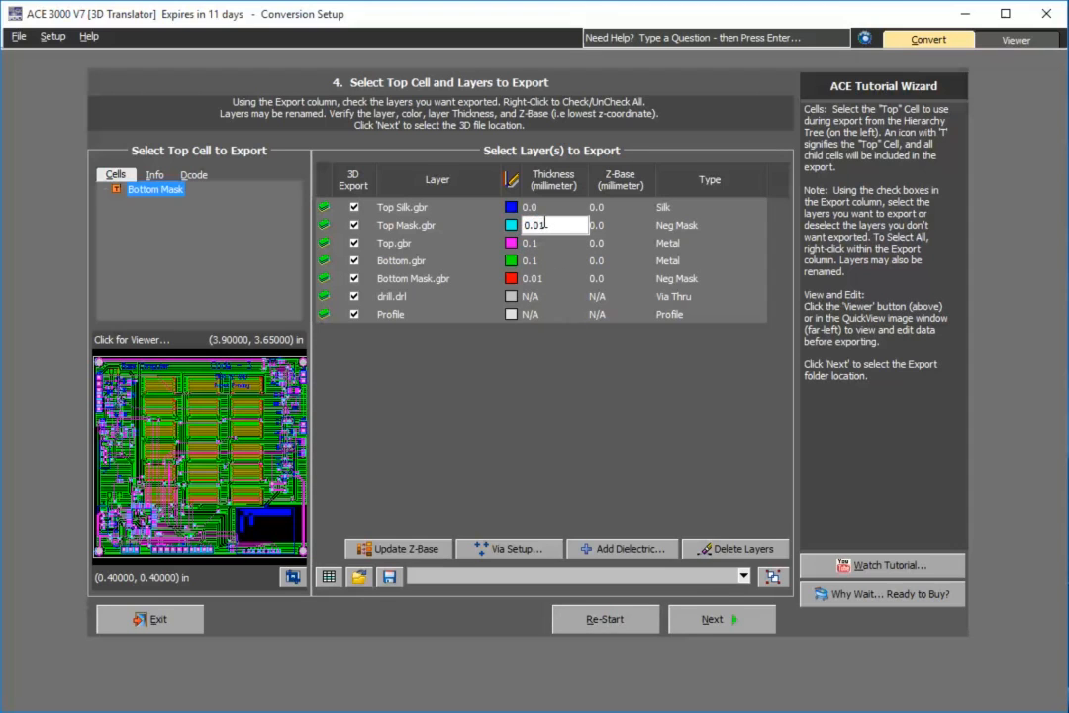
{"action": "left_click", "coordinate": [540, 207]}
{"action": "type", "text": "0.01"}
{"action": "left_click", "coordinate": [608, 396]}
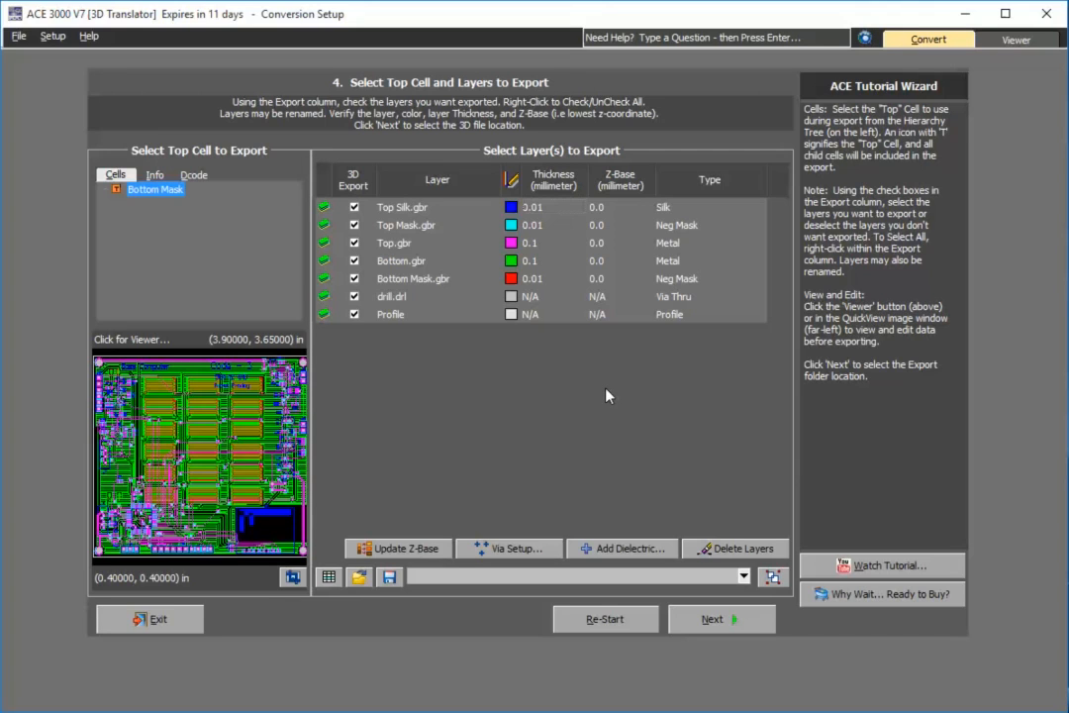
Add a 1 mm Dielectric_1 layer and move it between Top.gbr and Bottom.gbr.
{"action": "left_click", "coordinate": [624, 548]}
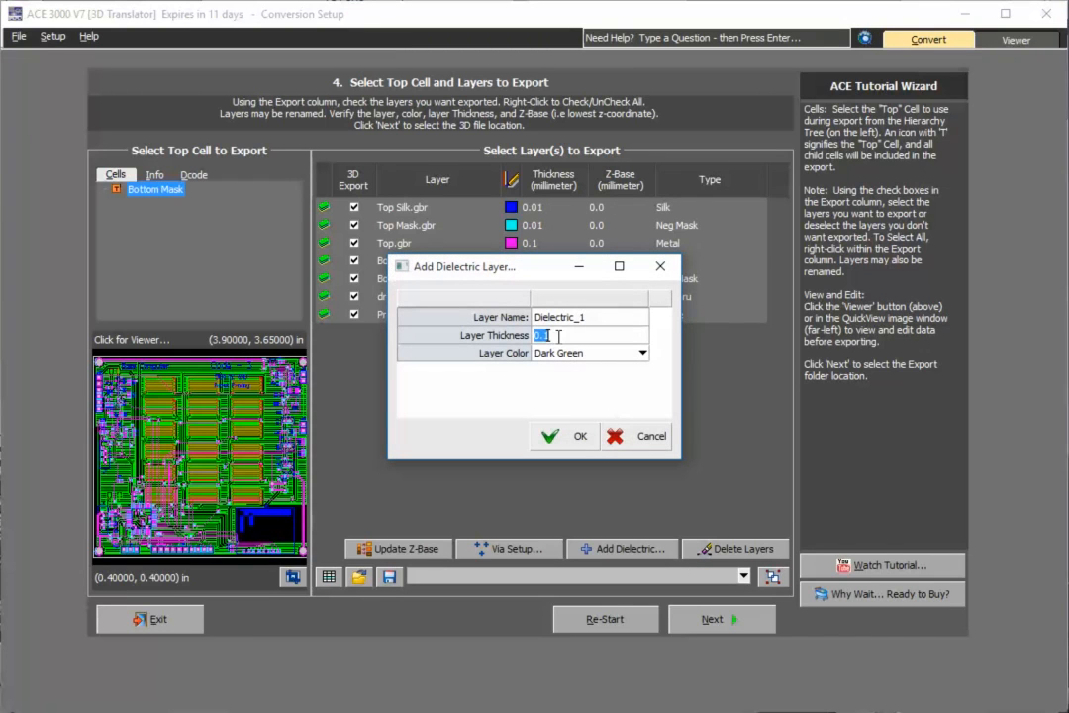
{"action": "type", "text": "1"}
{"action": "left_click", "coordinate": [557, 439]}
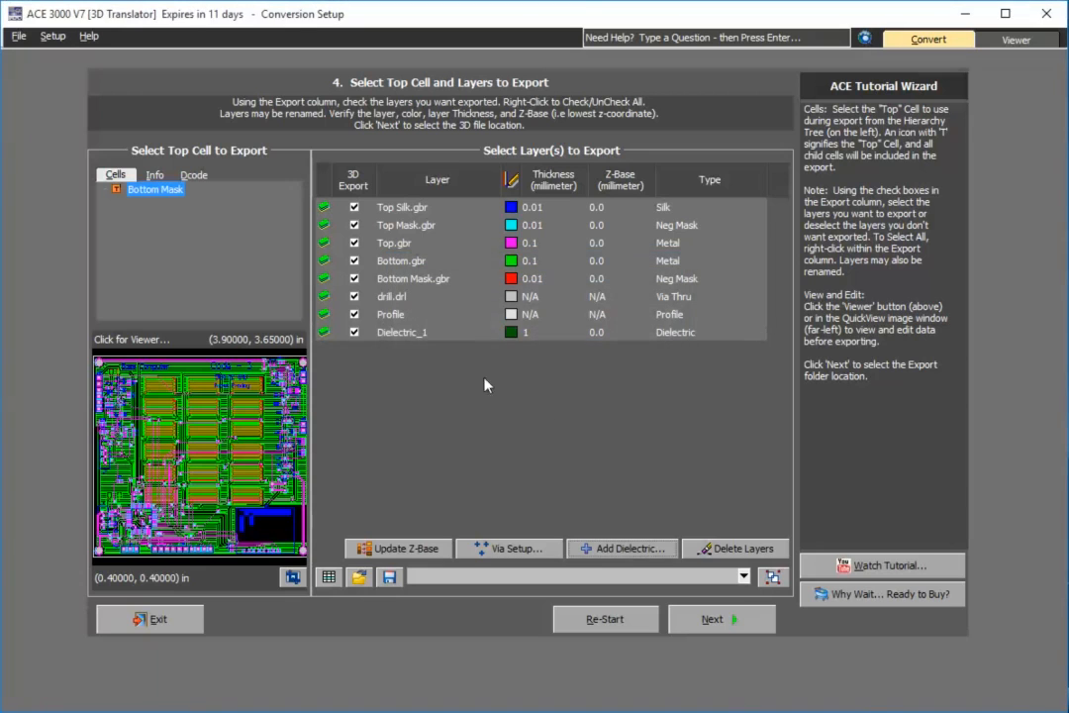
{"action": "left_click", "coordinate": [327, 333]}
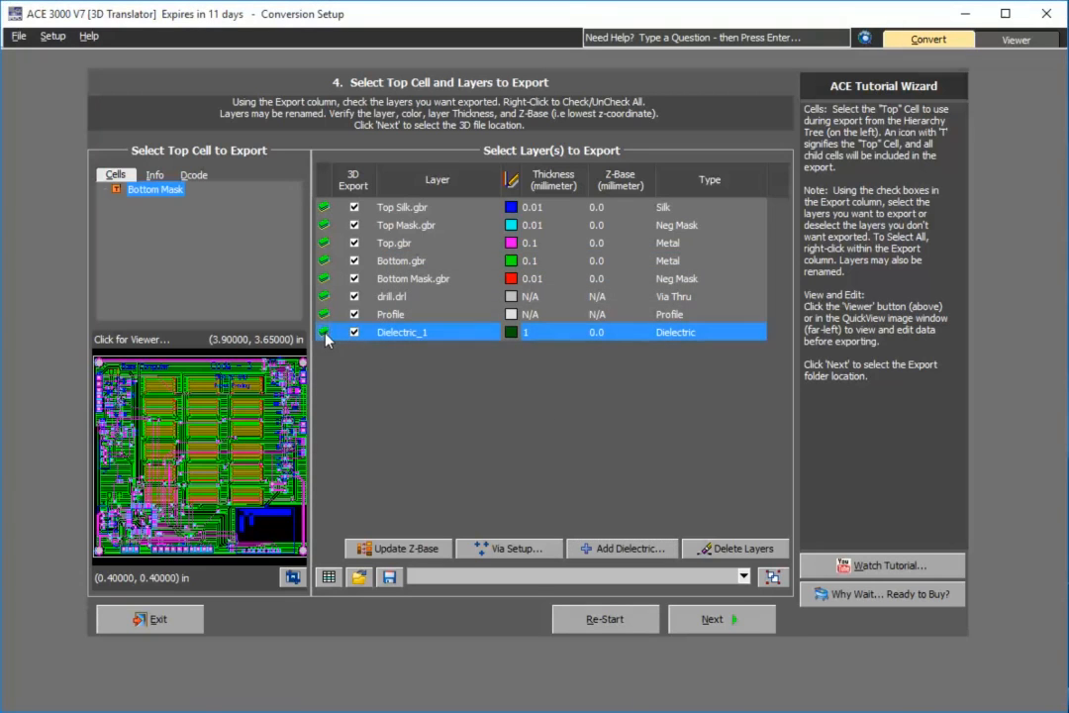
{"action": "left_click_drag", "start_coordinate": [324, 313], "coordinate": [324, 261]}
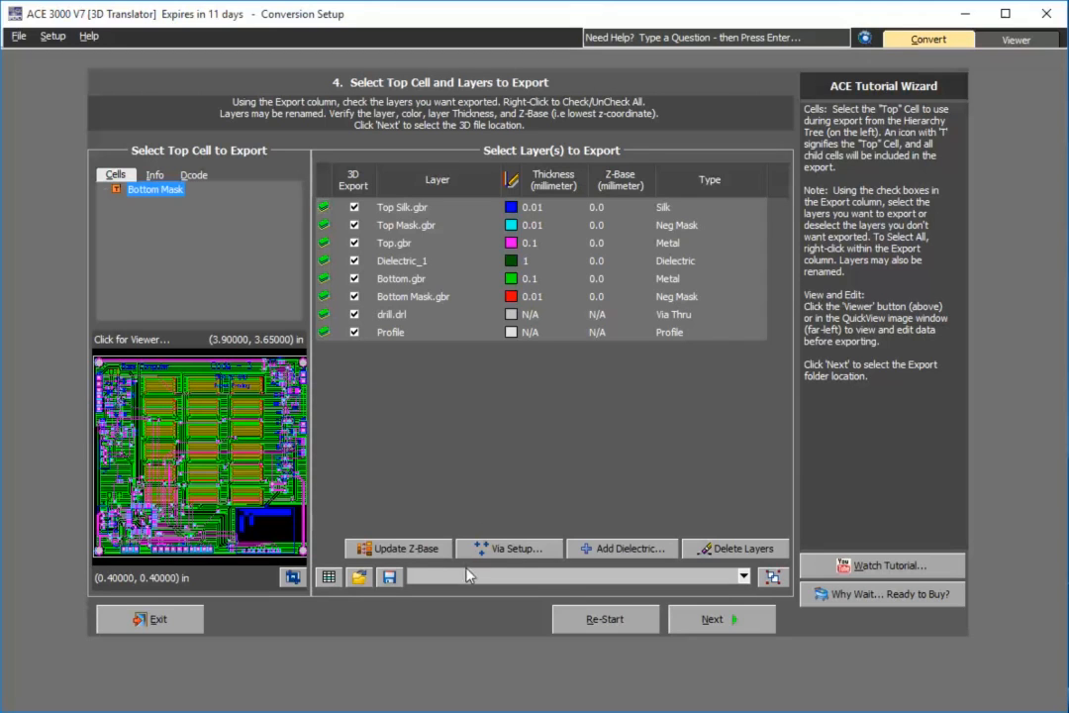
{"action": "type", "text": "MyPCB"}
{"action": "type", "text": "MapFile"}
Colour Top Silk white, Top Mask green and Top.gbr olive.
{"action": "left_click", "coordinate": [511, 207]}
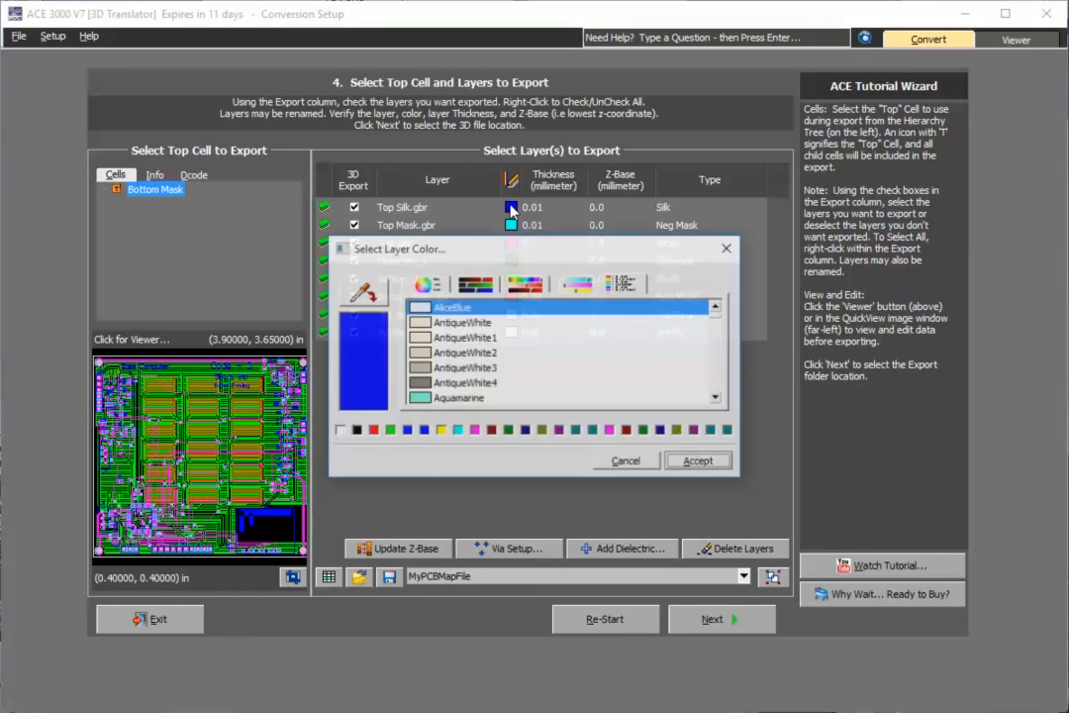
{"action": "left_click", "coordinate": [340, 430]}
{"action": "left_click", "coordinate": [693, 462]}
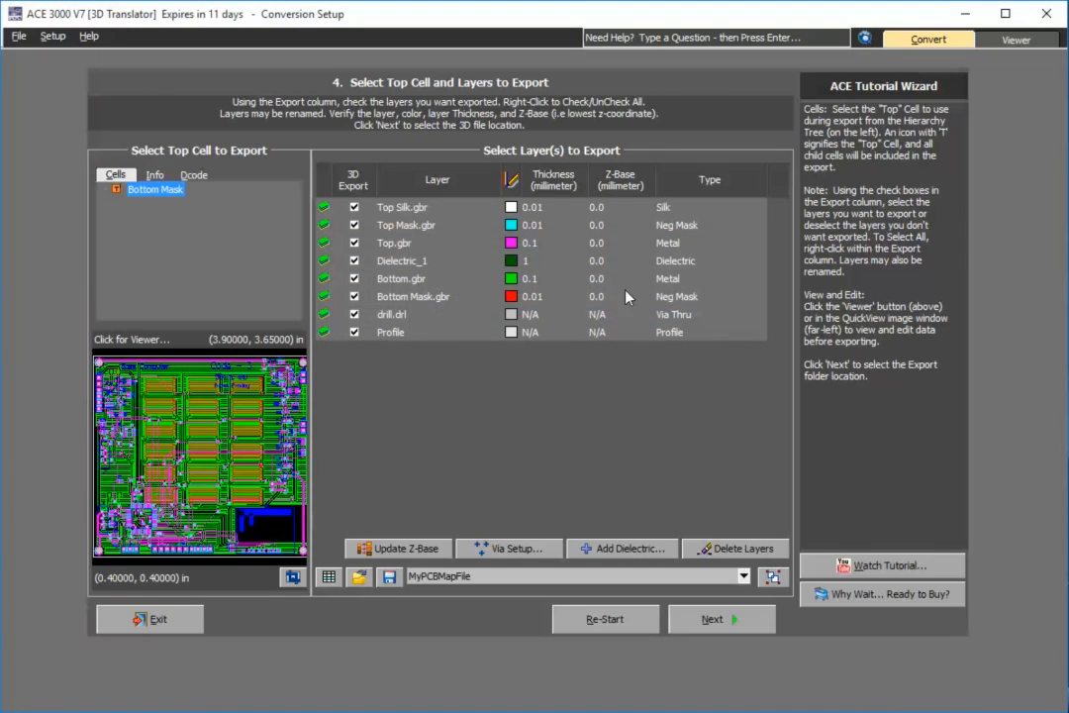
{"action": "left_click", "coordinate": [511, 225]}
{"action": "left_click", "coordinate": [389, 430]}
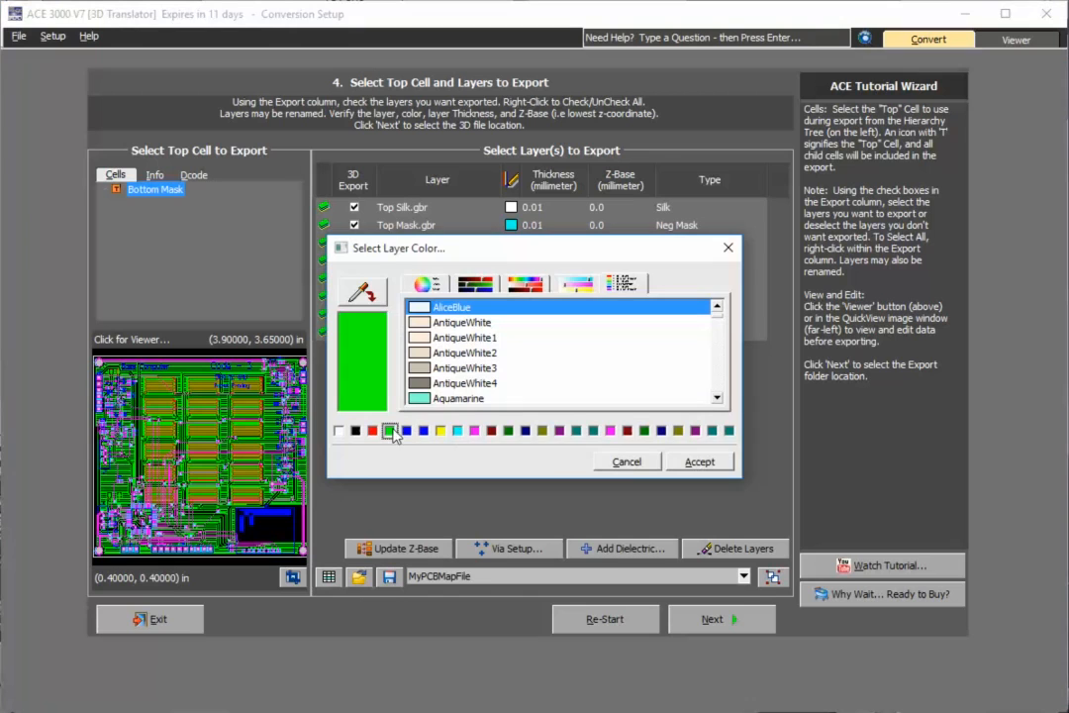
{"action": "left_click", "coordinate": [699, 461]}
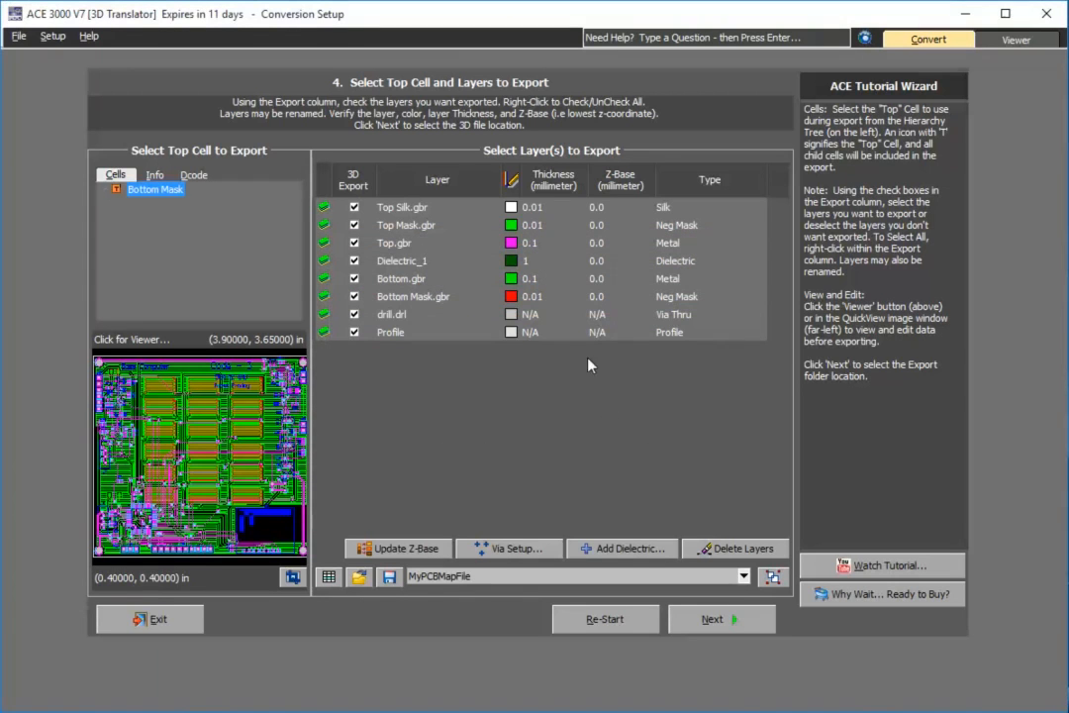
{"action": "left_click", "coordinate": [511, 242]}
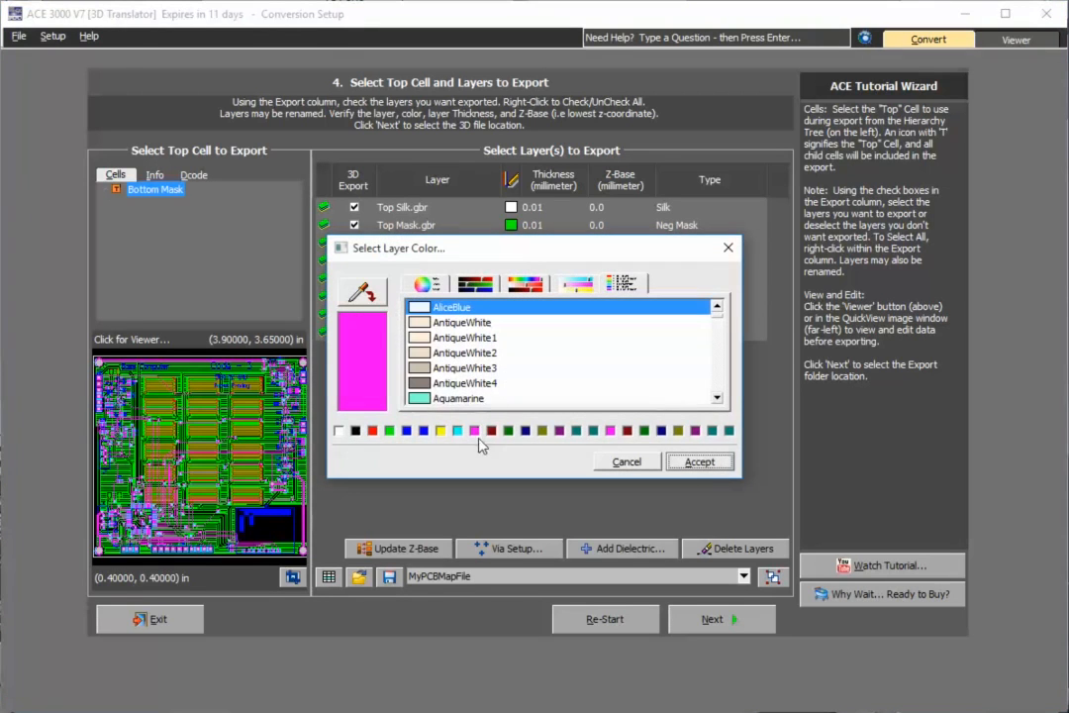
{"action": "left_click", "coordinate": [541, 429]}
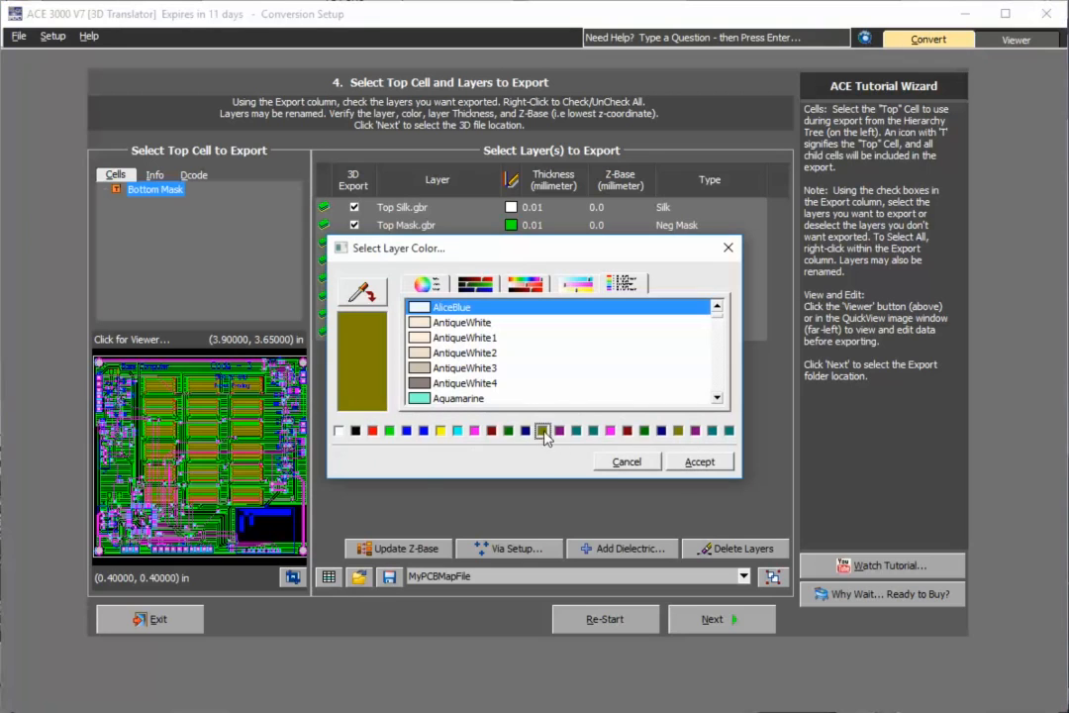
{"action": "left_click", "coordinate": [693, 461]}
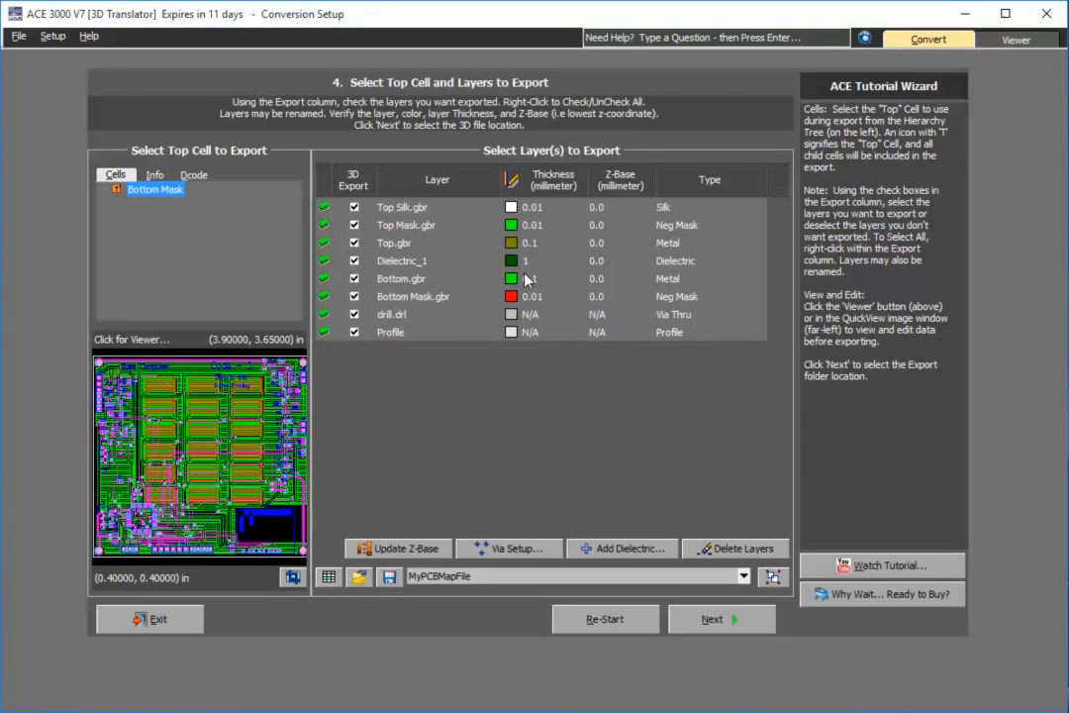
Colour Bottom.gbr olive and Bottom Mask green.
{"action": "left_click", "coordinate": [511, 278]}
{"action": "left_click", "coordinate": [542, 430]}
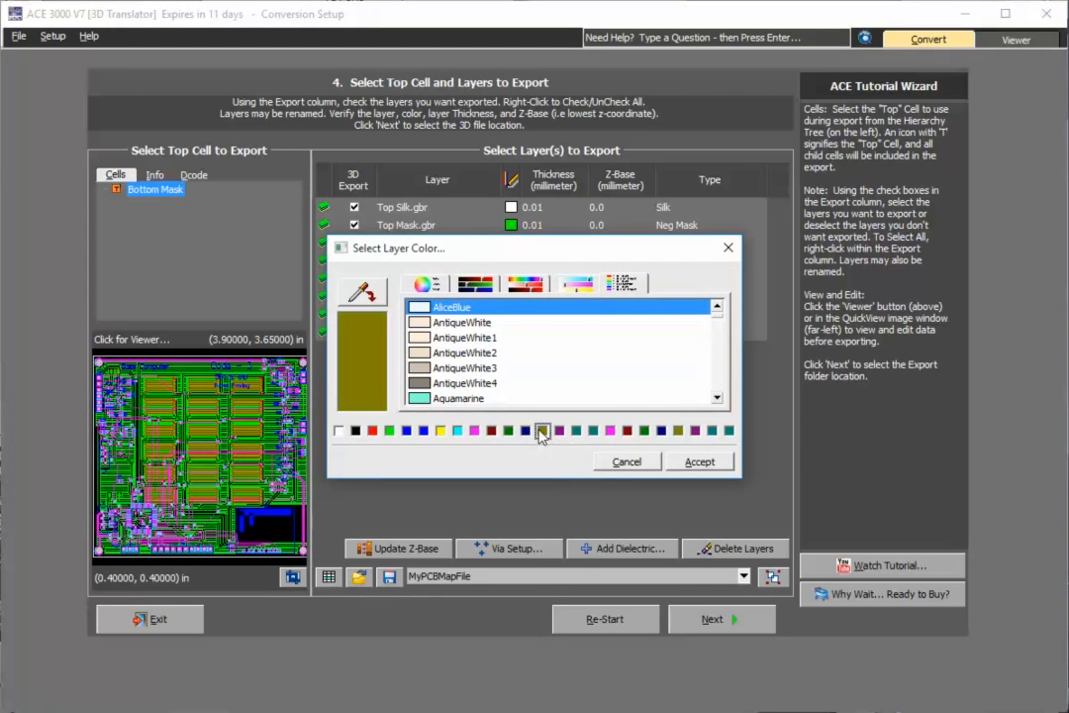
{"action": "left_click", "coordinate": [699, 462]}
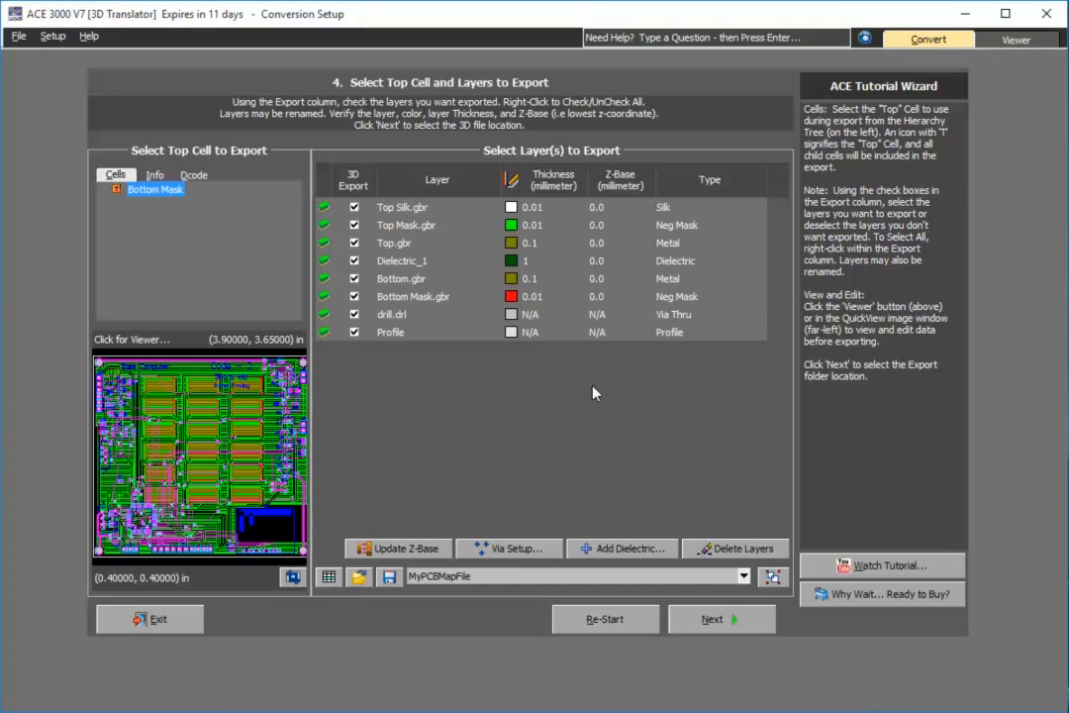
{"action": "left_click", "coordinate": [511, 296]}
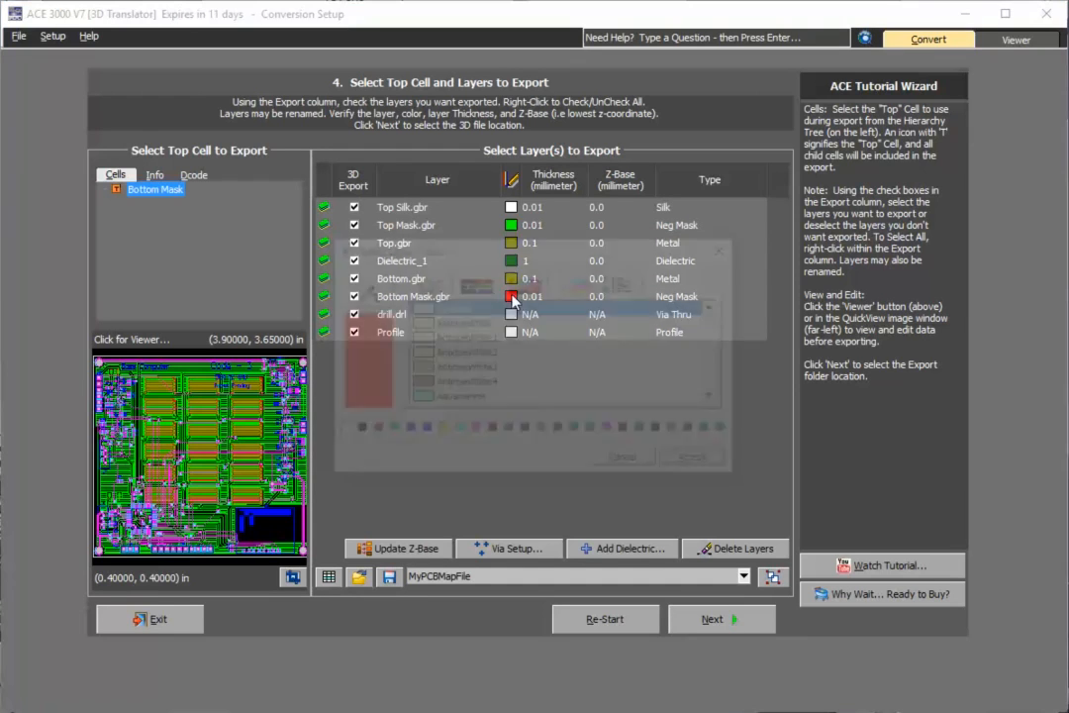
{"action": "left_click", "coordinate": [388, 430]}
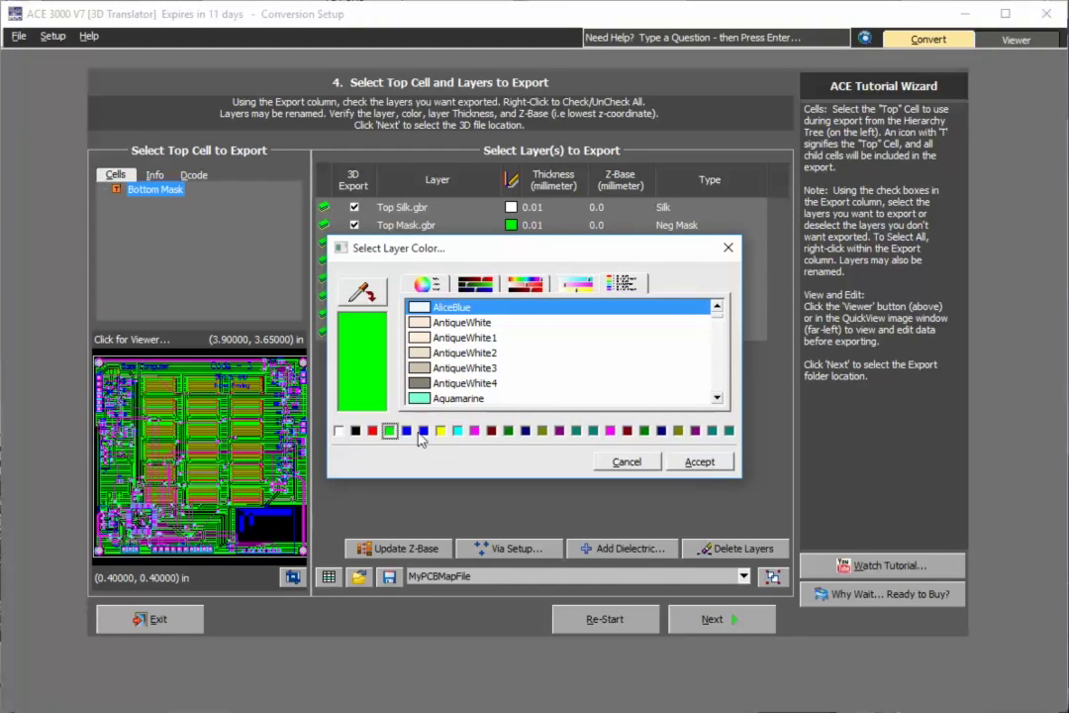
{"action": "left_click", "coordinate": [700, 462]}
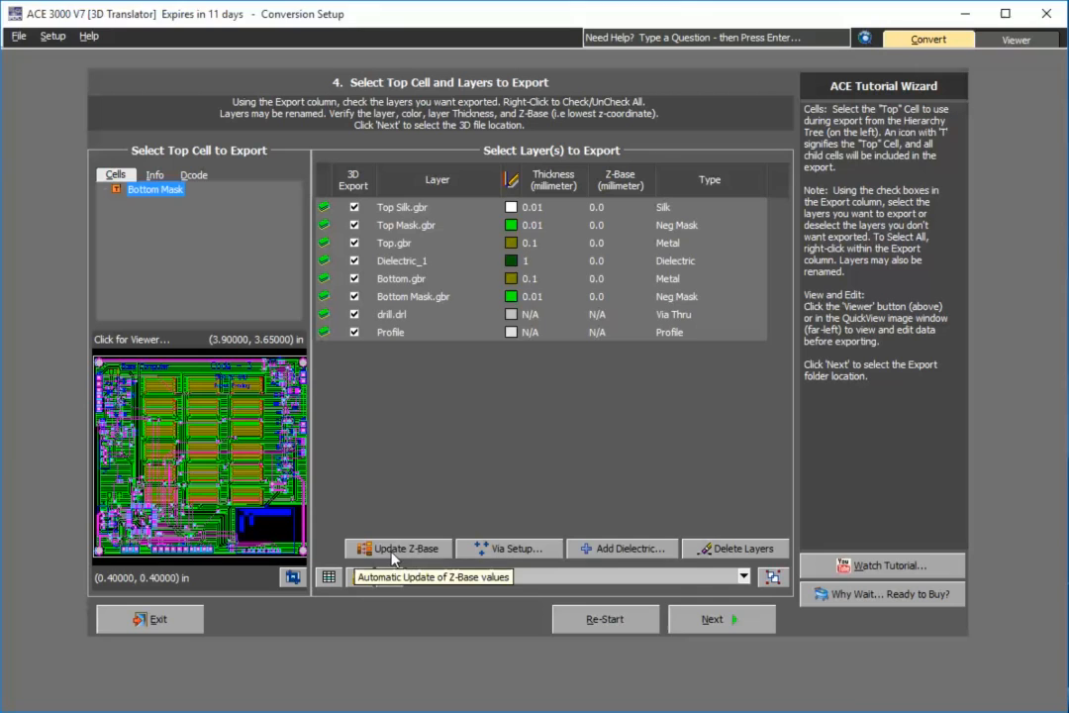
Update the Z-Base heights and overwrite the saved MyPCBMapFile layer map.
{"action": "left_click", "coordinate": [393, 551]}
{"action": "left_click", "coordinate": [578, 436]}
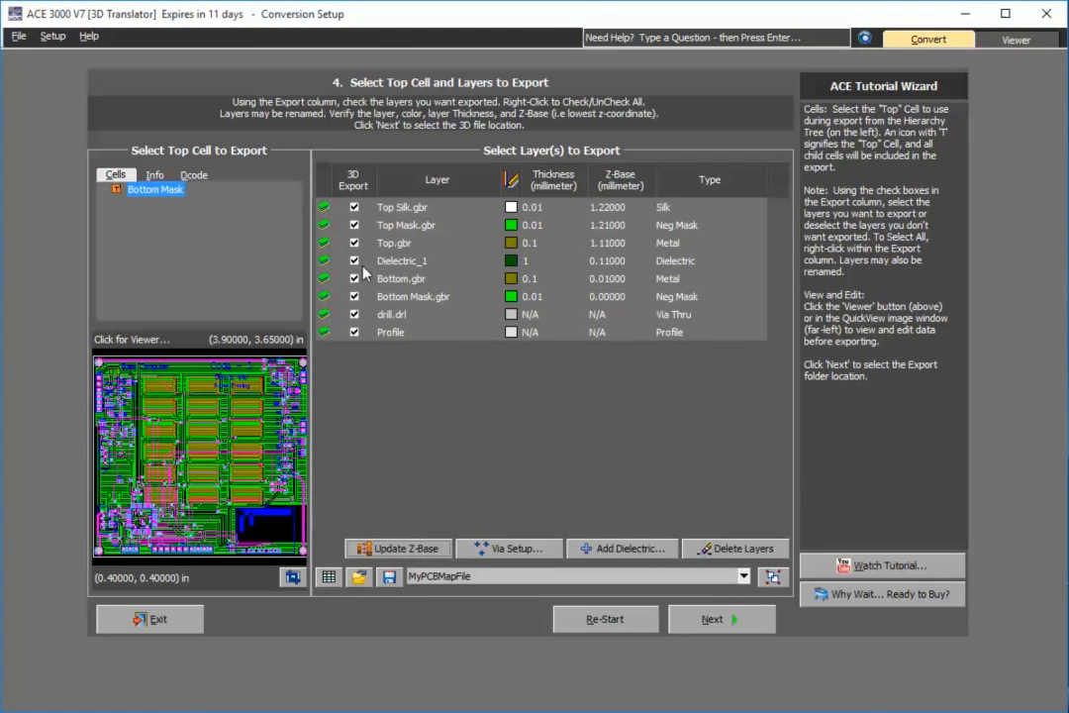
{"action": "left_click", "coordinate": [391, 576]}
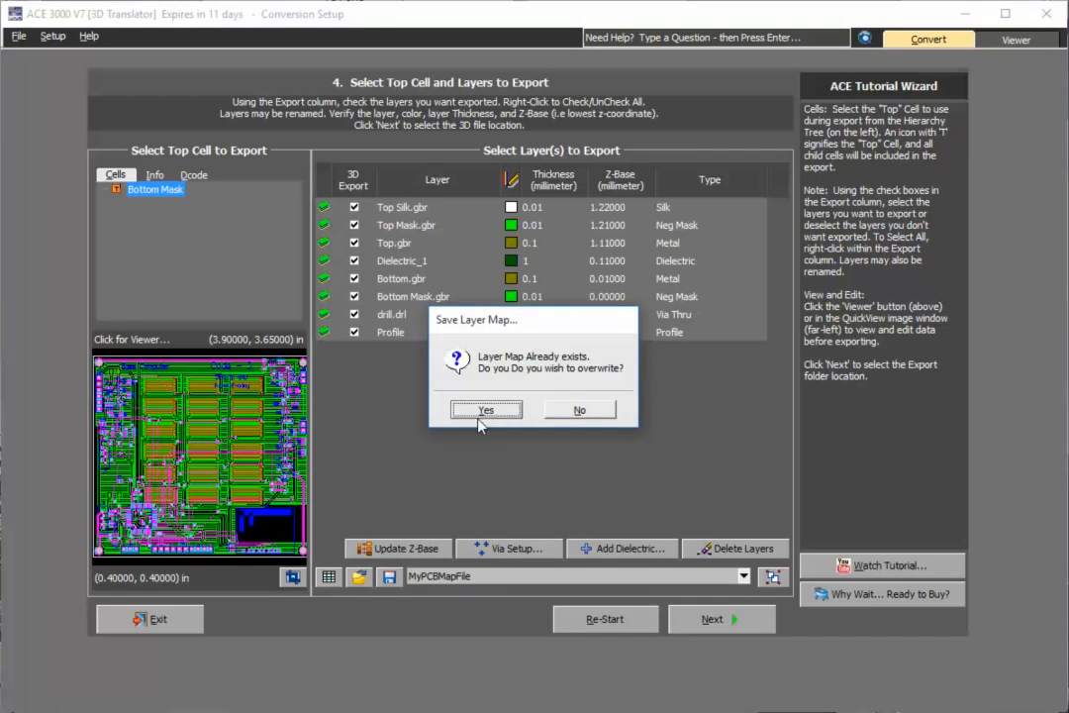
{"action": "left_click", "coordinate": [486, 410]}
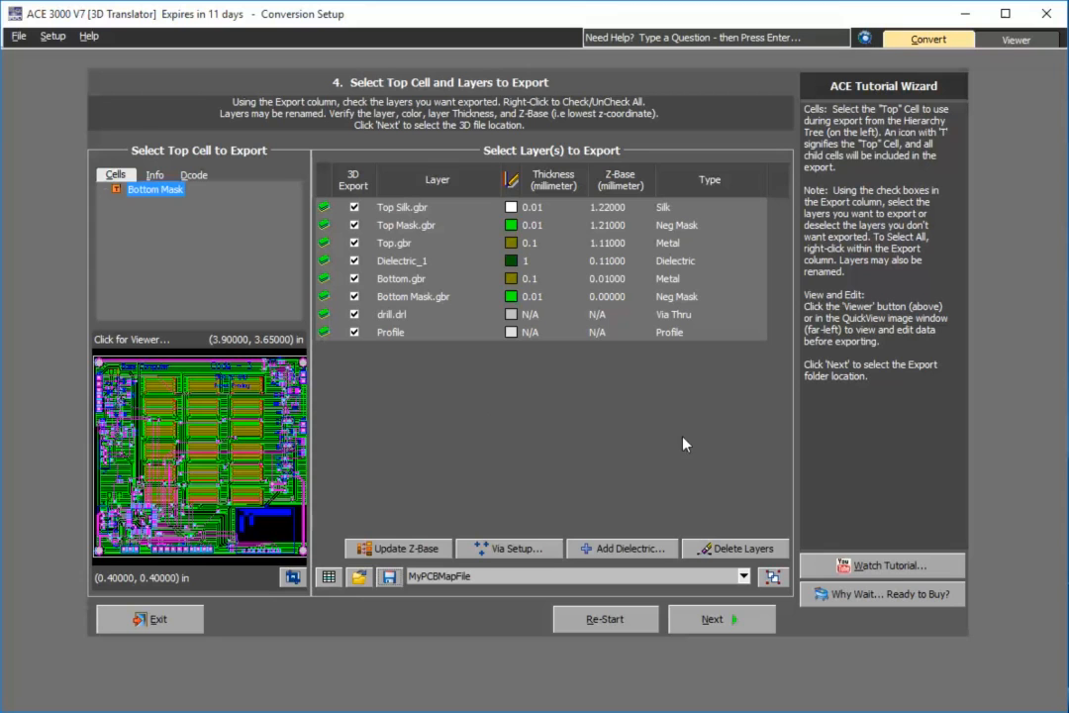
Save the export as STEP file MyStep_pcb in the Support folder and start conversion.
{"action": "left_click", "coordinate": [718, 619]}
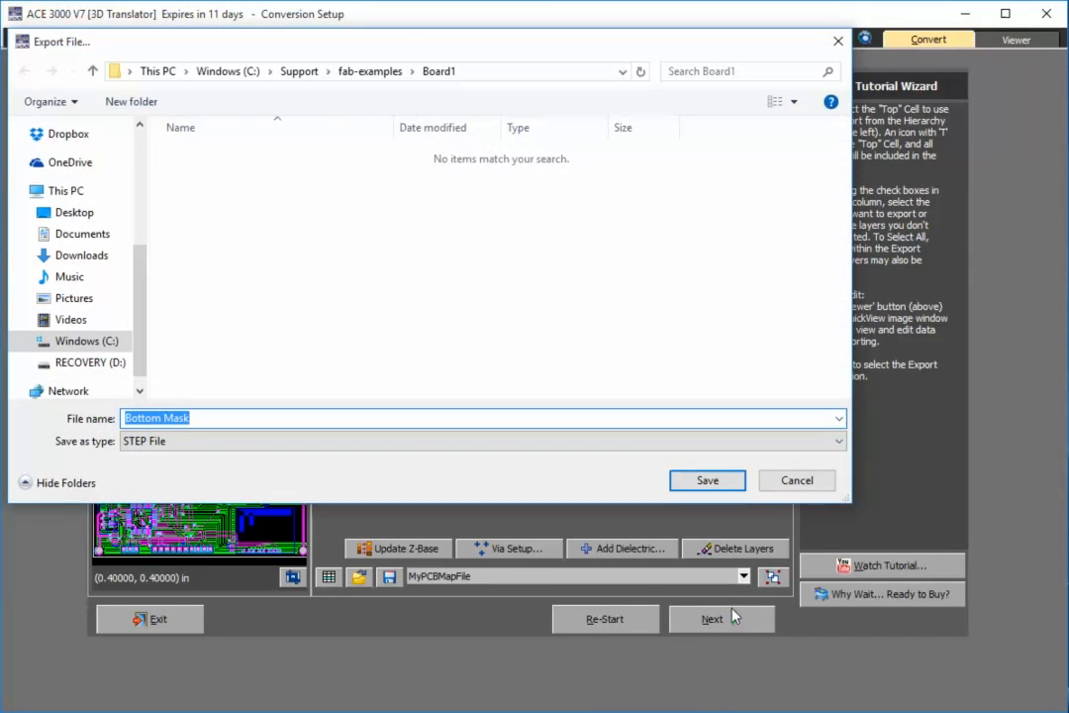
{"action": "left_click", "coordinate": [299, 70]}
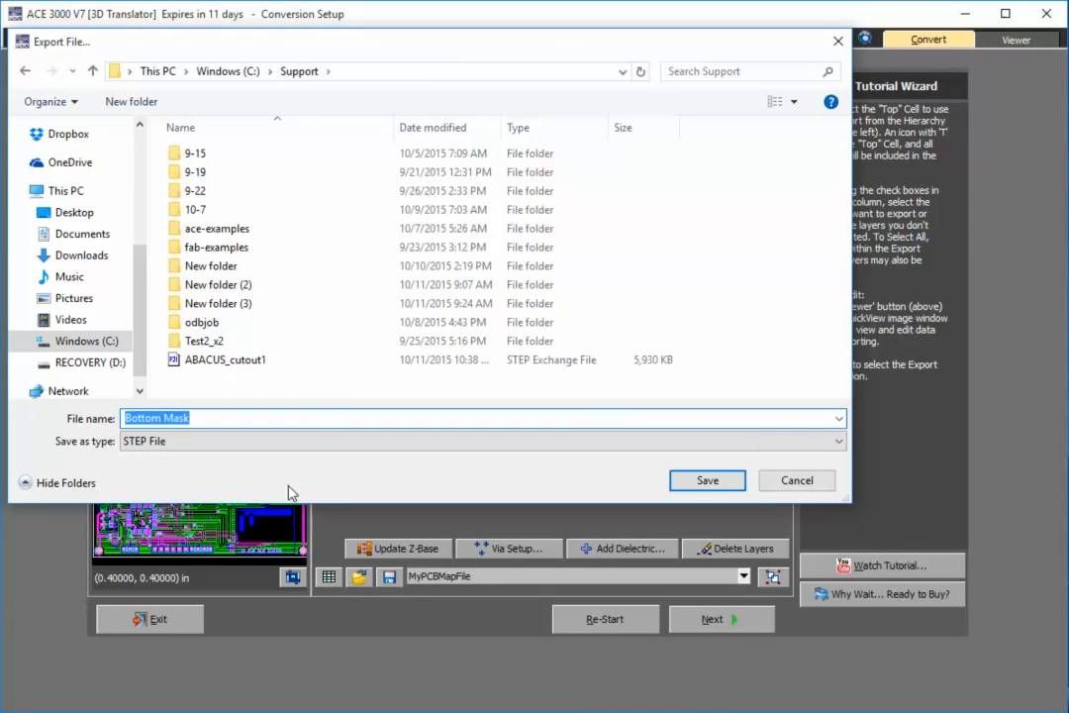
{"action": "type", "text": "My"}
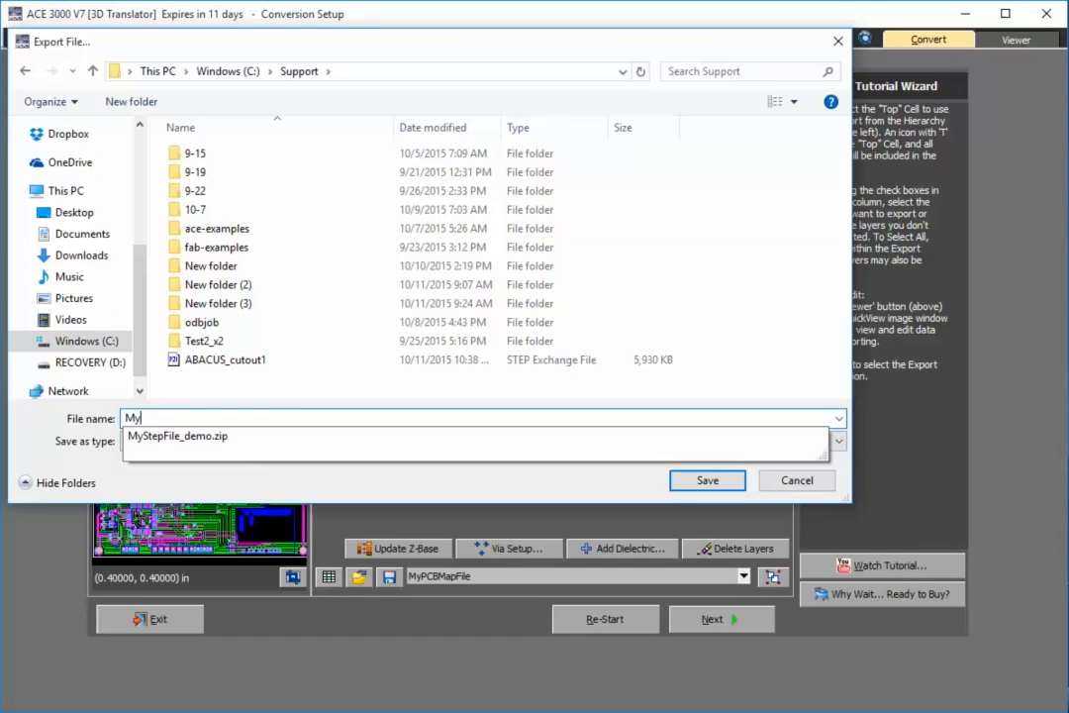
{"action": "type", "text": "Step"}
{"action": "type", "text": "_pcb"}
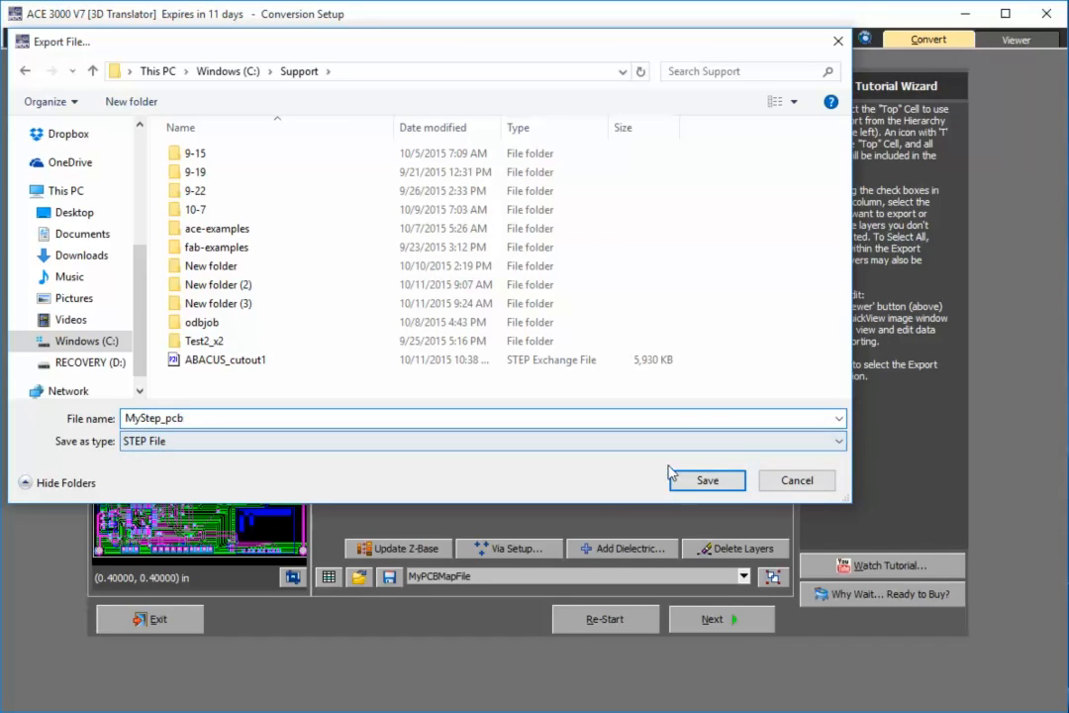
{"action": "left_click", "coordinate": [707, 480]}
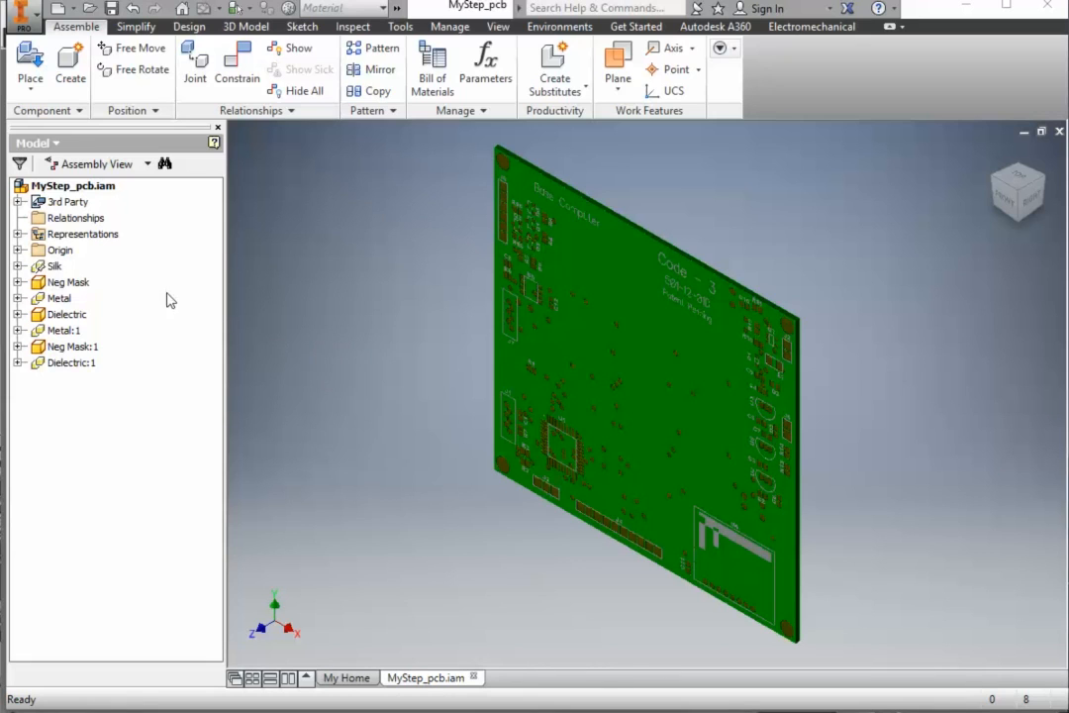
Highlight the Silk, Neg Mask, Metal, Dielectric, Metal:1 and Dielectric:1 layers in the Model browser.
{"action": "left_click", "coordinate": [55, 265]}
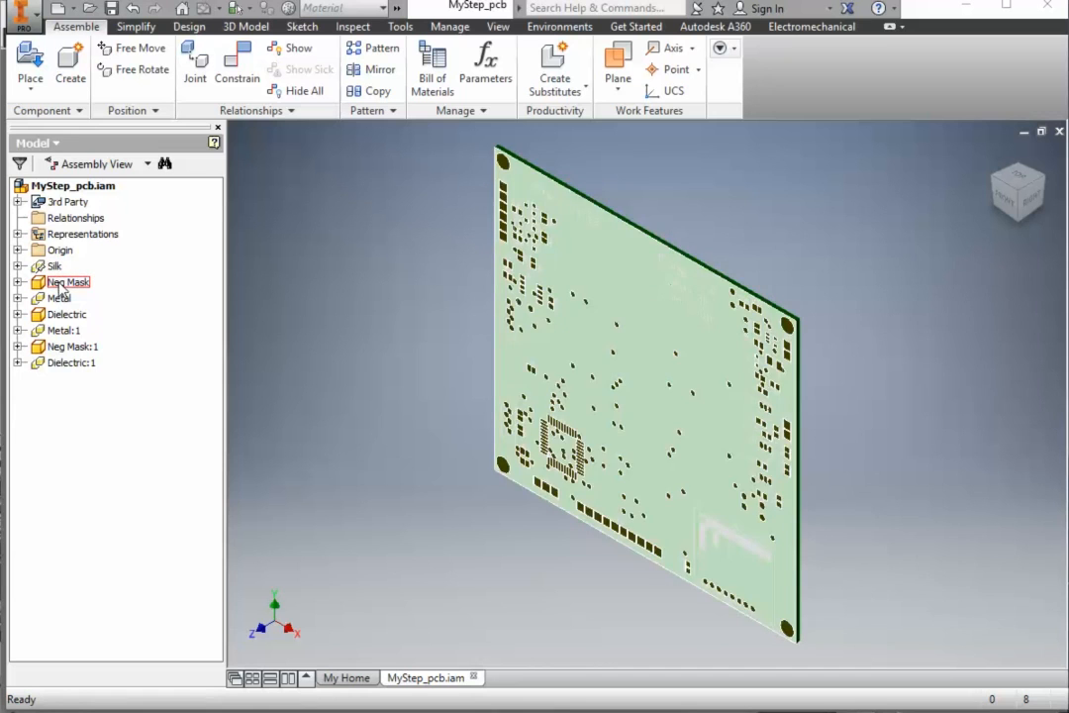
{"action": "left_click", "coordinate": [59, 298]}
{"action": "left_click", "coordinate": [66, 314]}
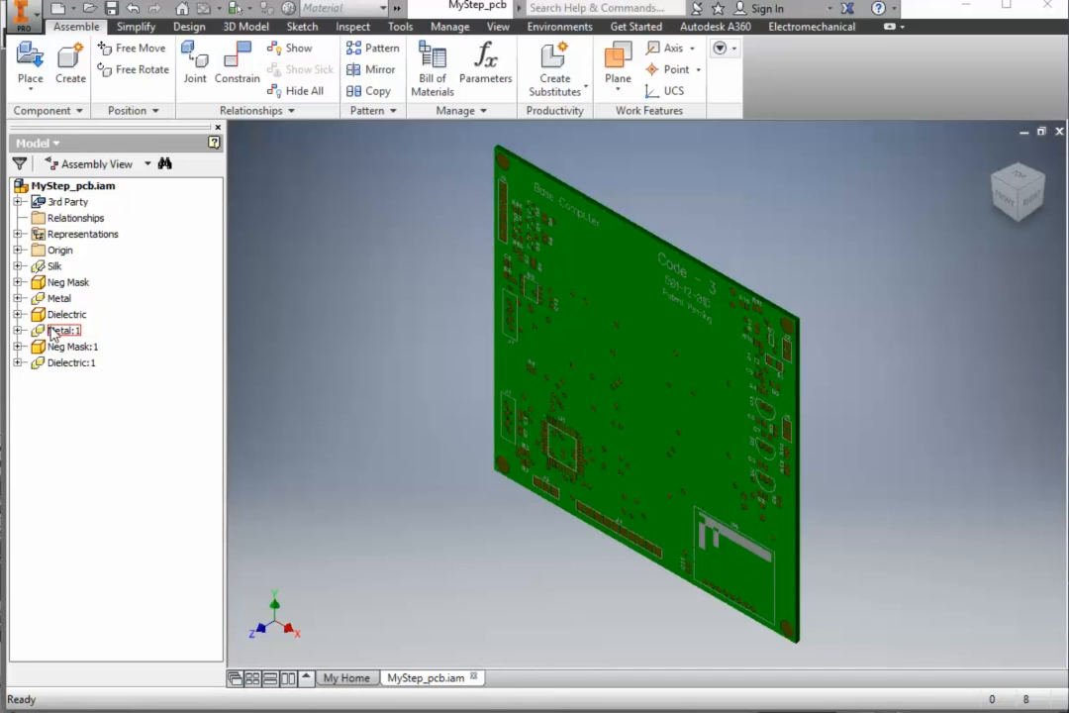
{"action": "left_click", "coordinate": [72, 346]}
{"action": "left_click", "coordinate": [71, 347]}
View the board from the top, then free-orbit it into a tilted 3D view.
{"action": "left_click", "coordinate": [1015, 180]}
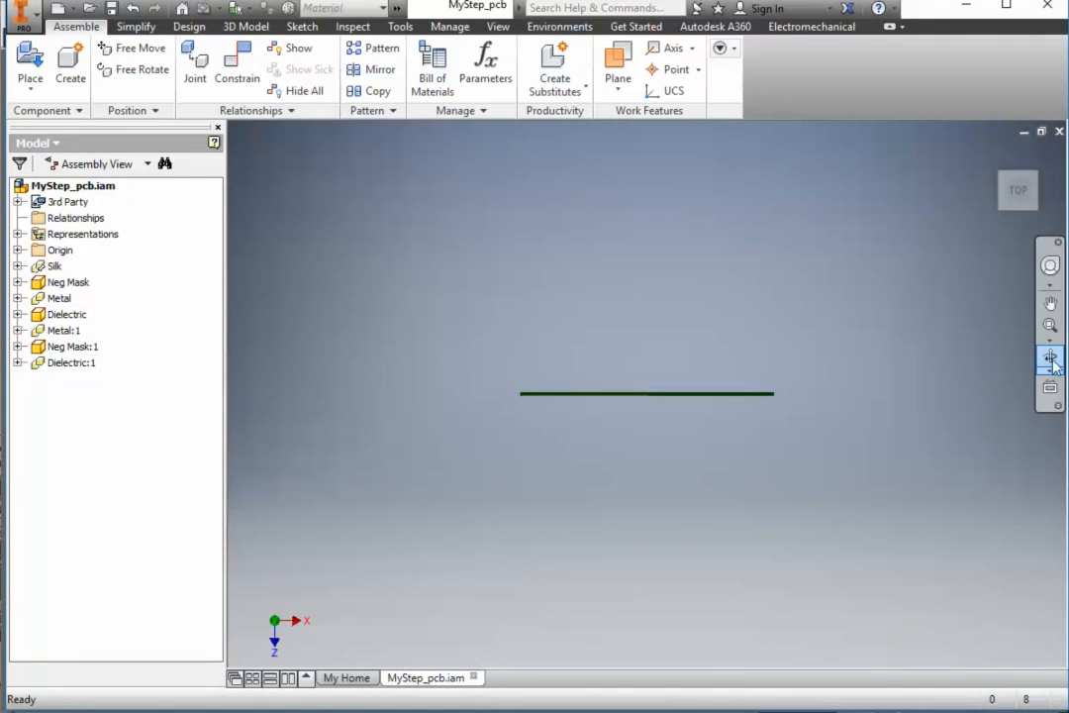
{"action": "left_click", "coordinate": [1050, 358]}
{"action": "mouse_move", "coordinate": [832, 331]}
{"action": "left_mouse_down"}
{"action": "mouse_move", "coordinate": [671, 416]}
{"action": "mouse_move", "coordinate": [832, 356]}
{"action": "mouse_move", "coordinate": [564, 327]}
{"action": "mouse_move", "coordinate": [648, 453]}
{"action": "mouse_move", "coordinate": [676, 457]}
{"action": "left_mouse_up"}
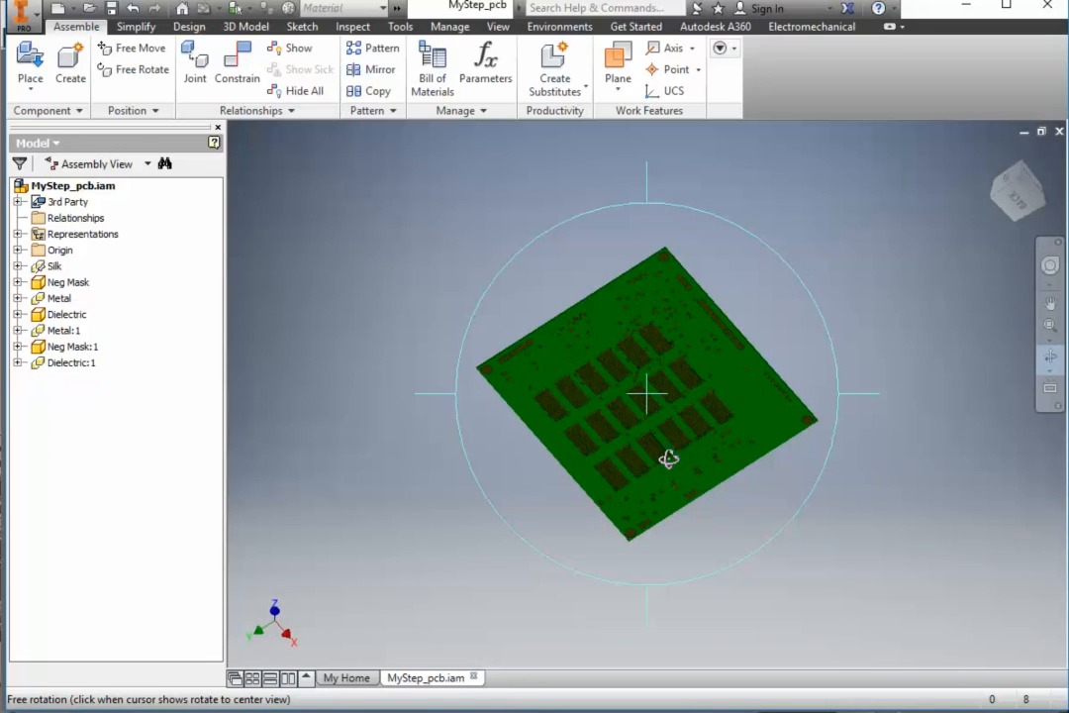